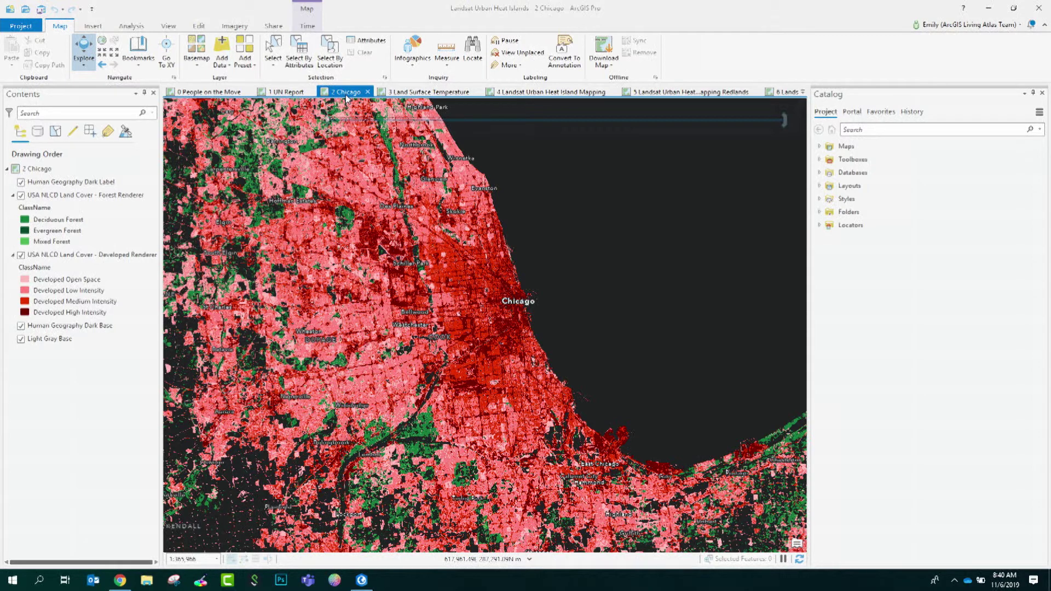
# Zoom the Chicago map to the Chicago Zoom bookmark, then switch to the Land Surface Temperature map
pyautogui.click(143, 48)
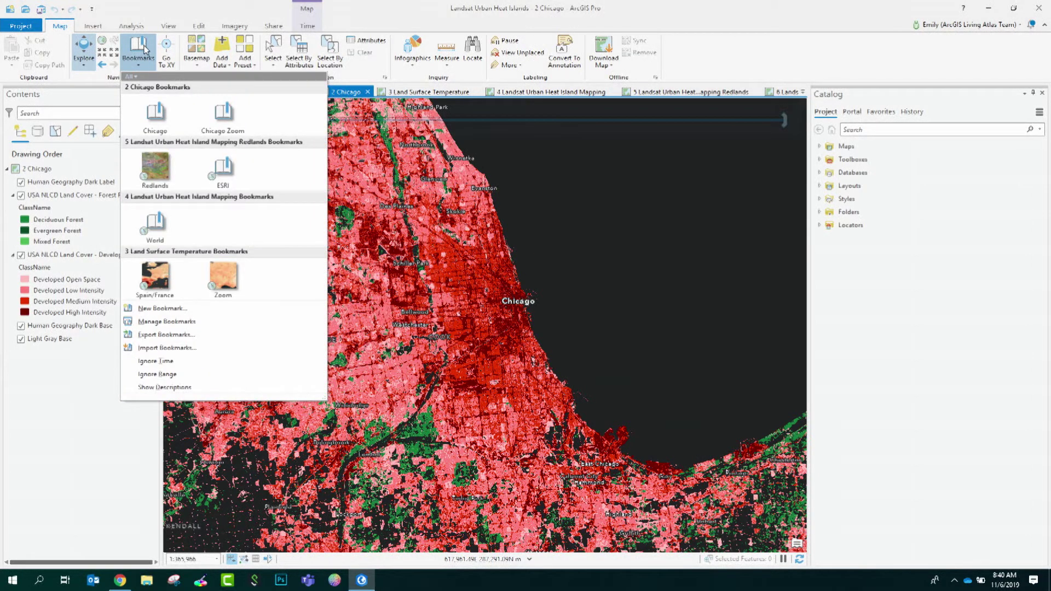
pyautogui.click(219, 115)
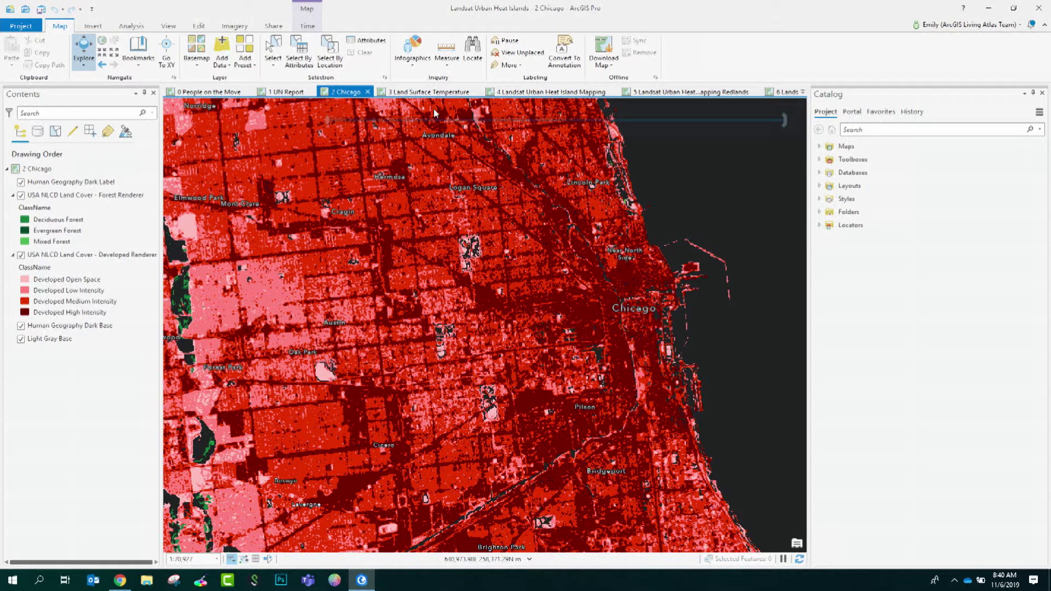
pyautogui.click(389, 96)
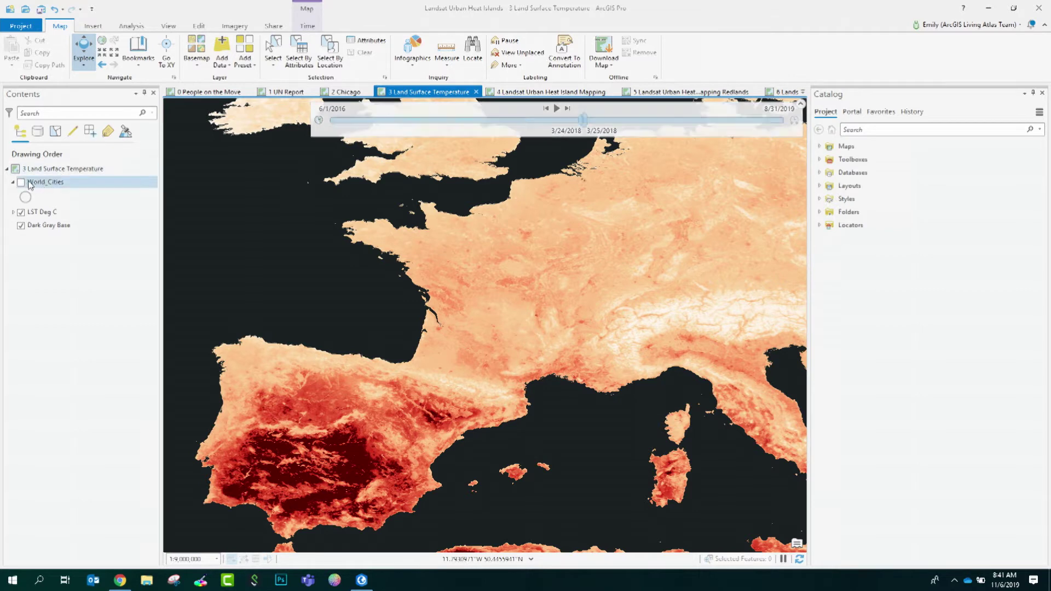
# Turn on the World_Cities layer and pan the Europe temperature map slightly
pyautogui.click(21, 183)
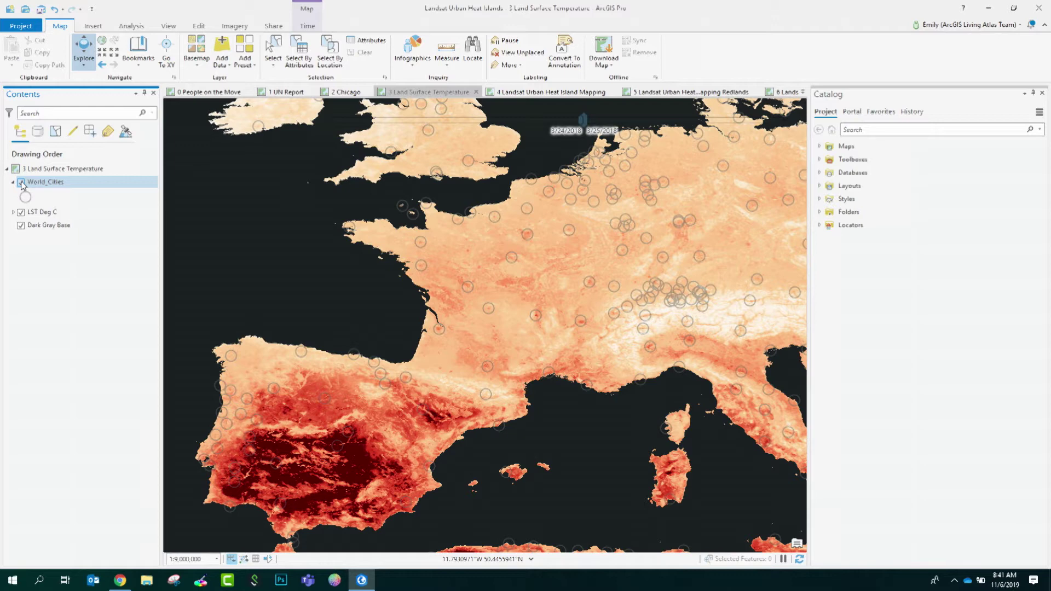
pyautogui.moveTo(565, 274); pyautogui.dragTo(512, 271)
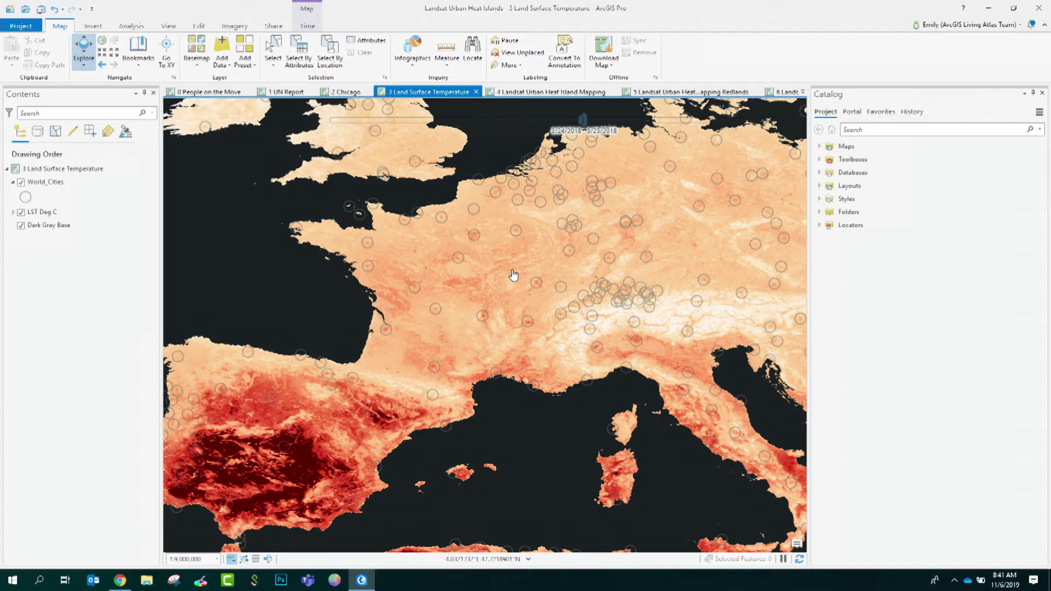
pyautogui.click(141, 52)
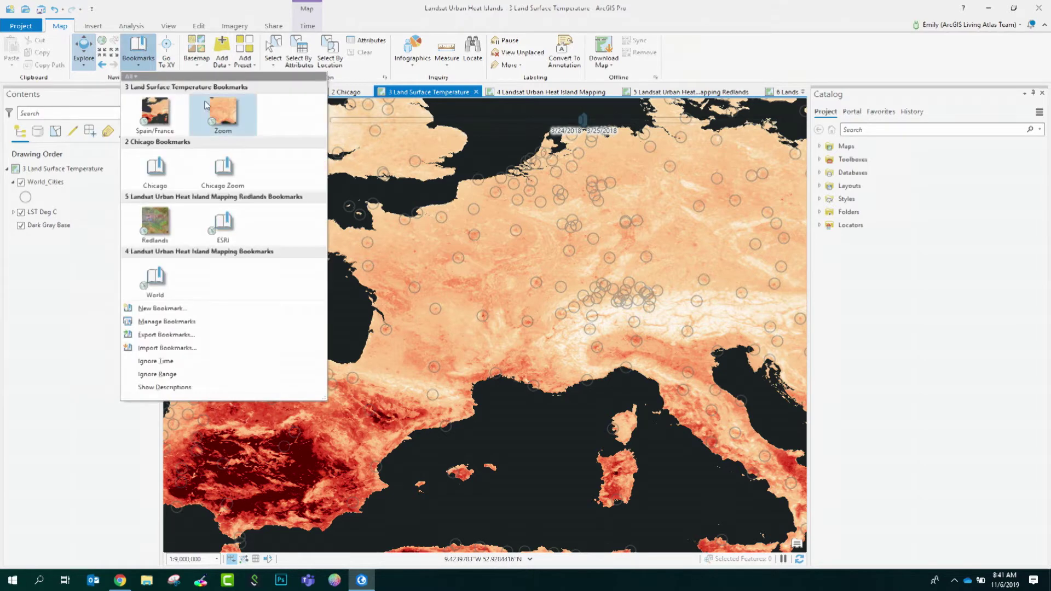
# Zoom the temperature map to France, then switch to the Landsat Urban Heat Island Mapping map
pyautogui.click(207, 105)
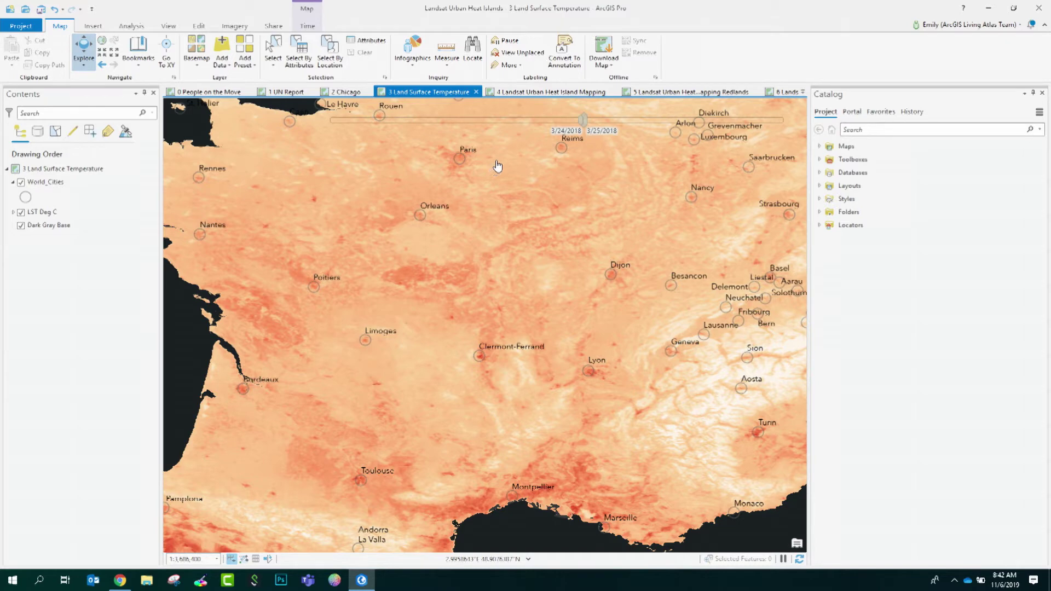
pyautogui.click(525, 93)
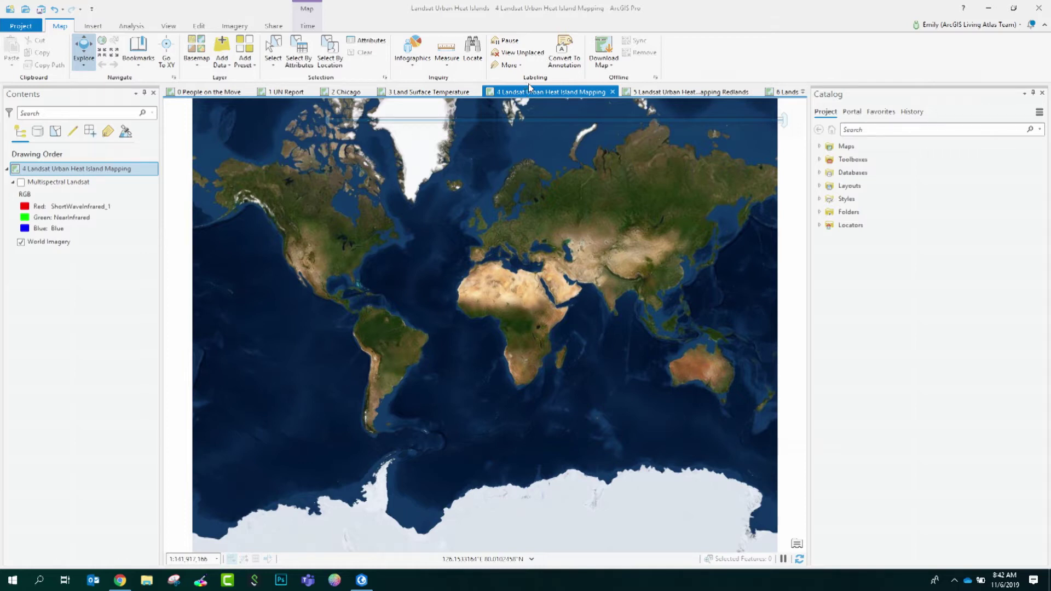
# Add the Living Atlas Multispectral Landsat imagery to the world map, then switch to the Redlands map
pyautogui.click(852, 112)
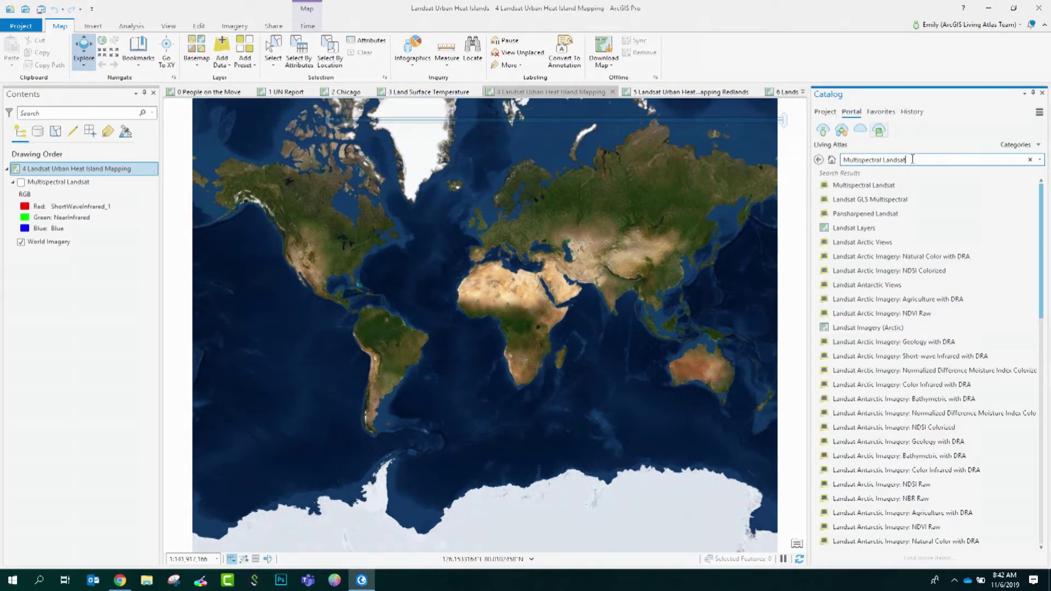
pyautogui.click(854, 185)
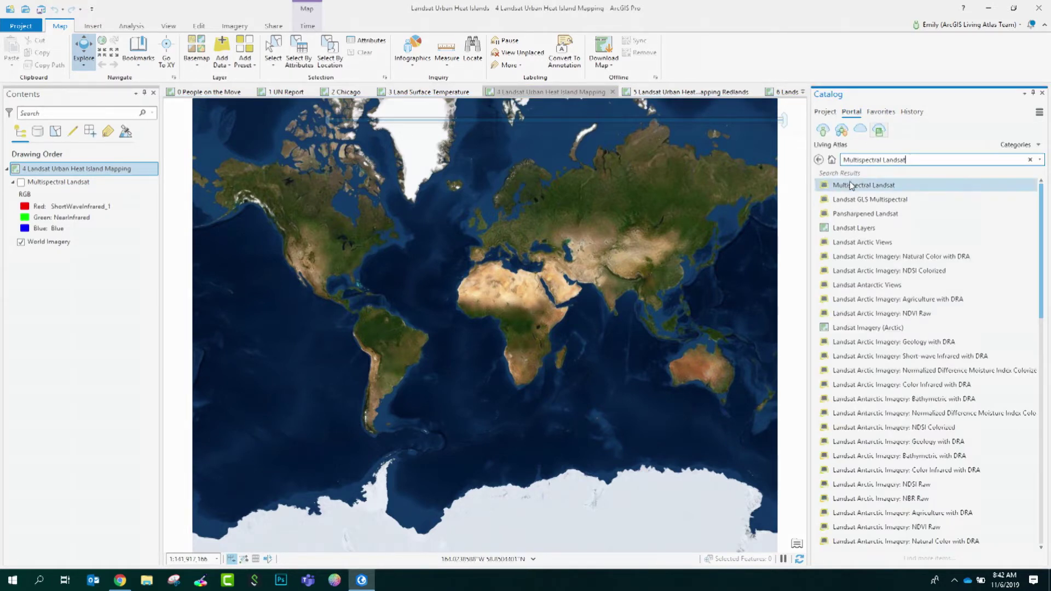
pyautogui.moveTo(419, 227); pyautogui.dragTo(420, 227)
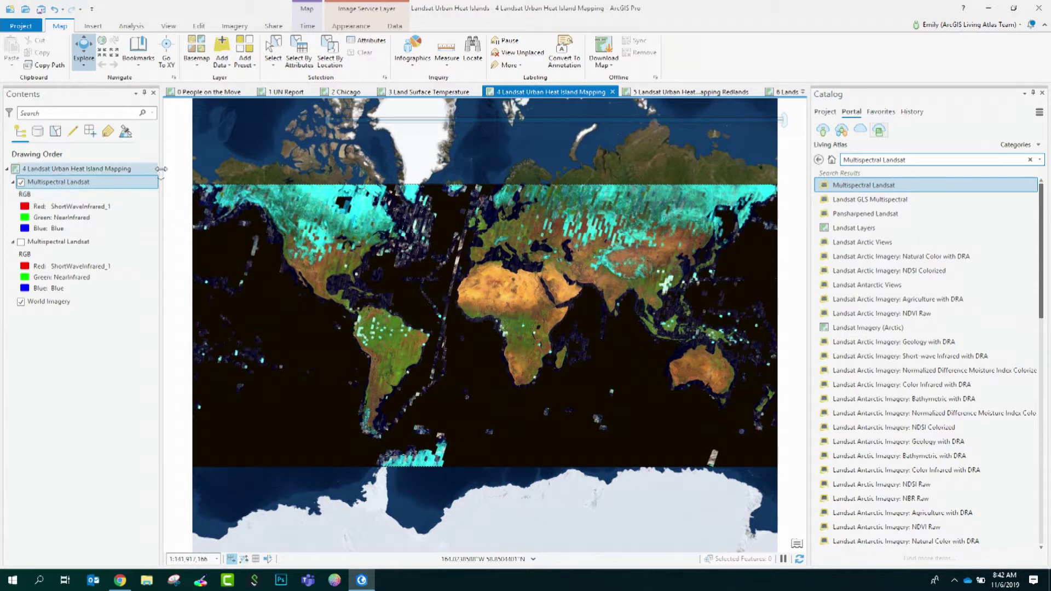
pyautogui.click(713, 93)
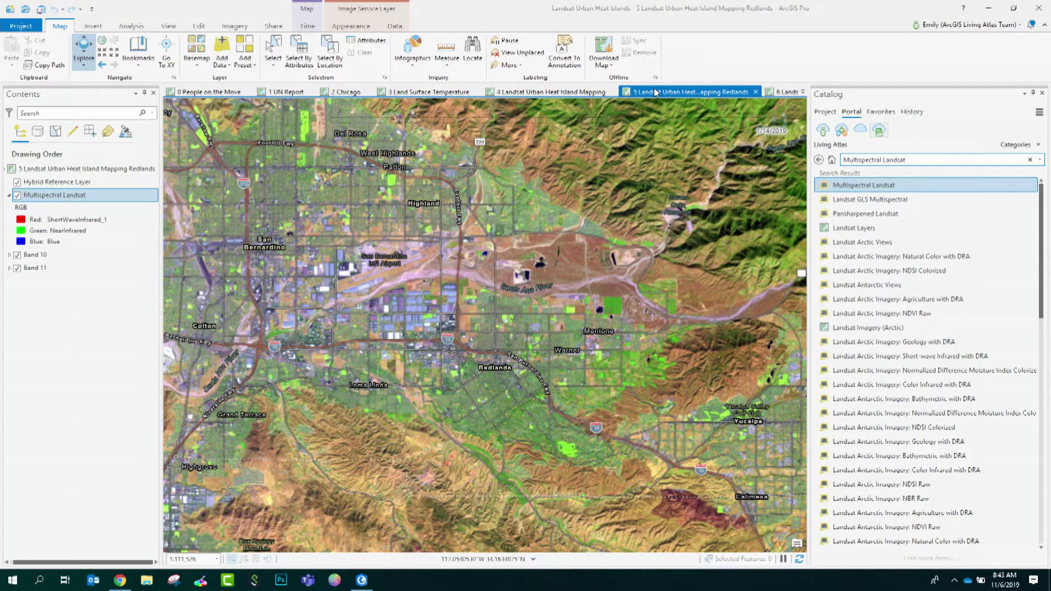
# Review the Multispectral Landsat layer's processing templates without changing them
pyautogui.rightClick(80, 195)
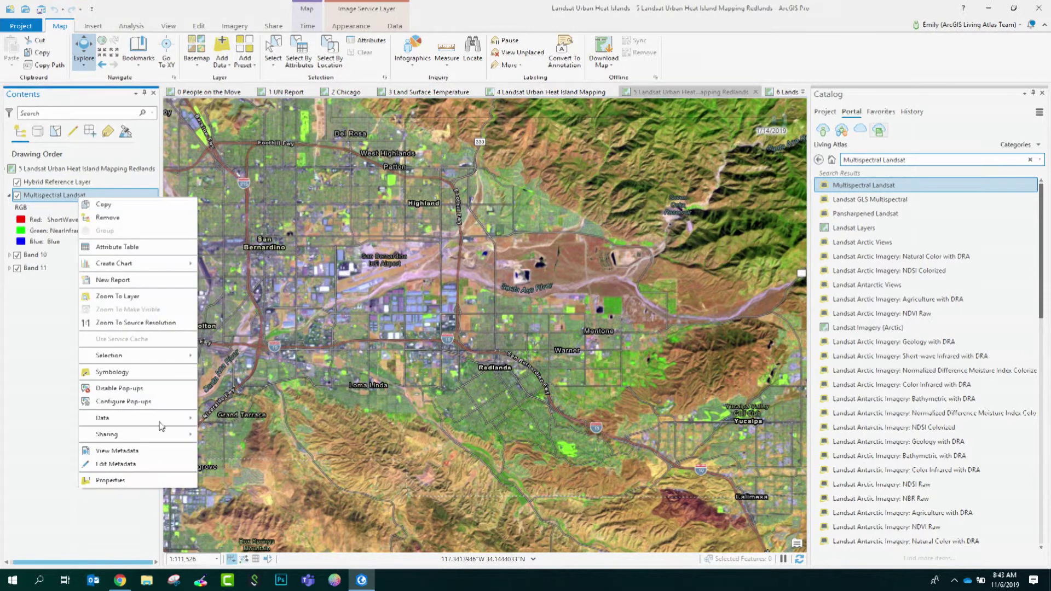
pyautogui.click(151, 484)
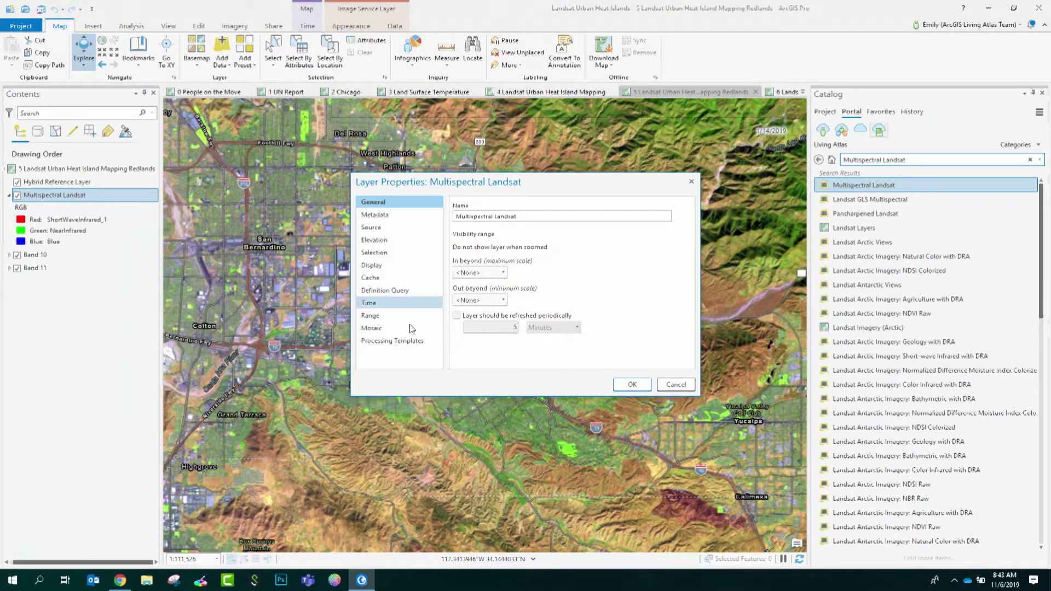
pyautogui.click(405, 341)
pyautogui.click(630, 213)
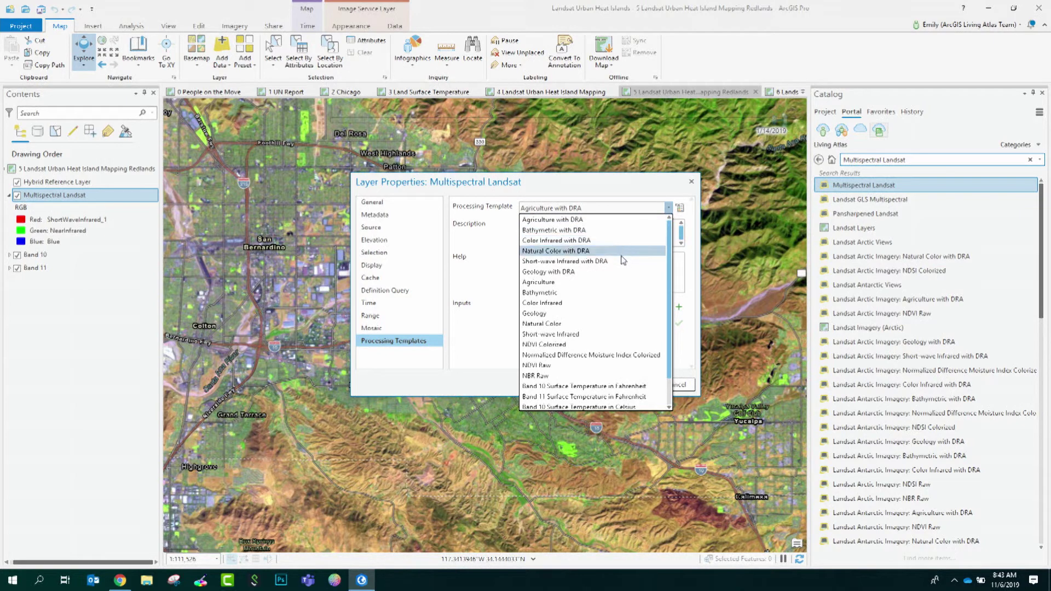
pyautogui.scroll(-1, 623, 260)
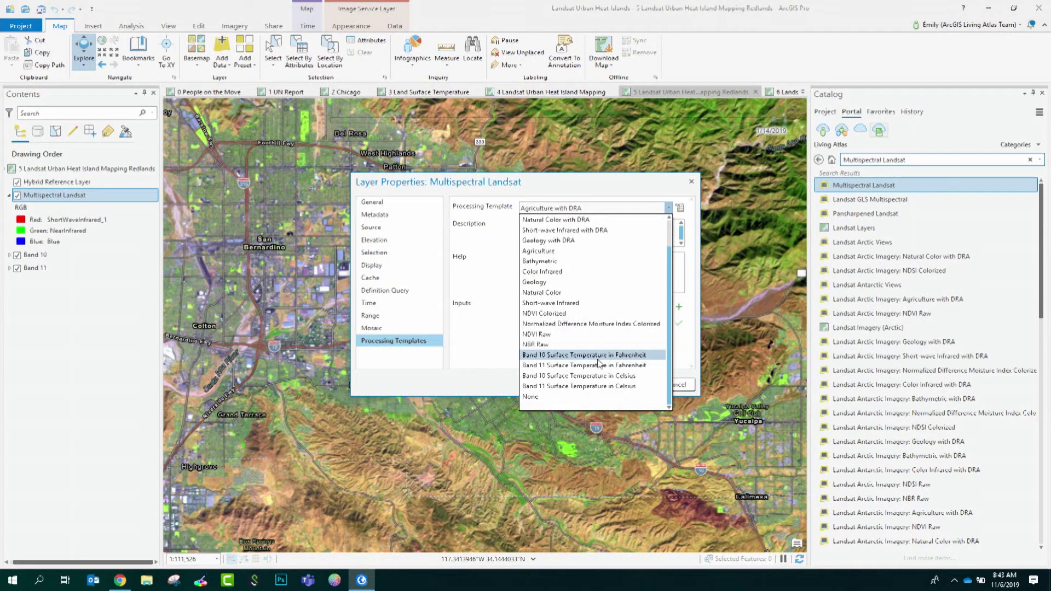
pyautogui.click(478, 387)
pyautogui.click(664, 384)
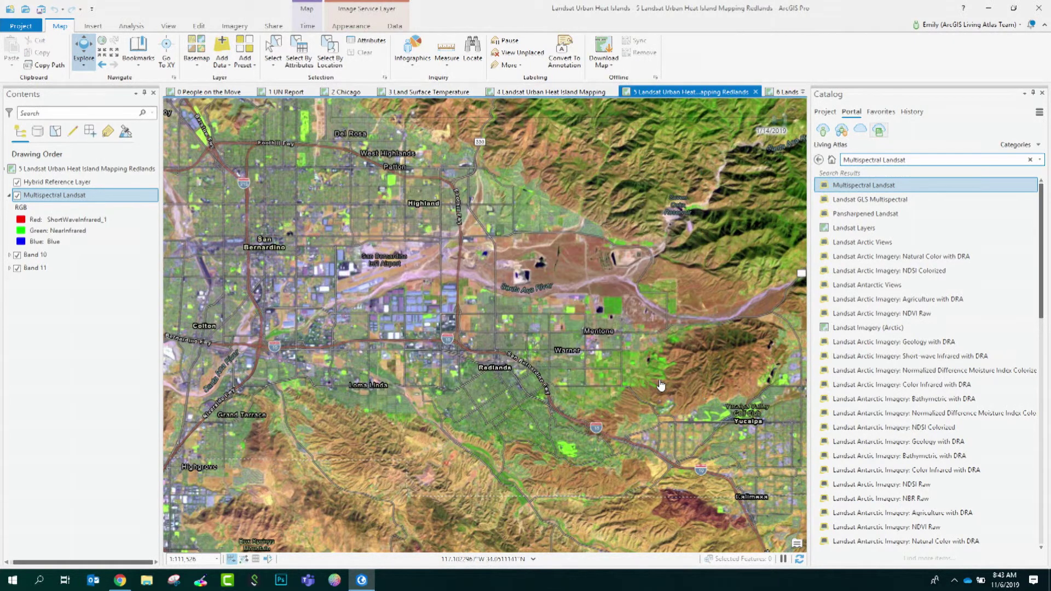
# Review Band 11's existing definition query without changes, then bring up the map's time settings
pyautogui.rightClick(42, 268)
pyautogui.click(92, 550)
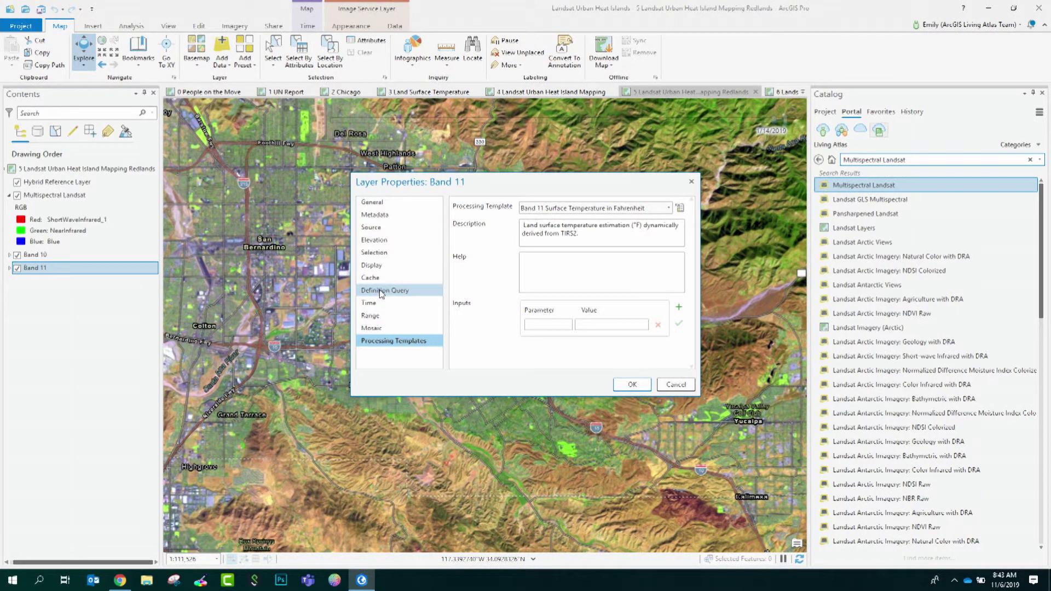
pyautogui.click(382, 291)
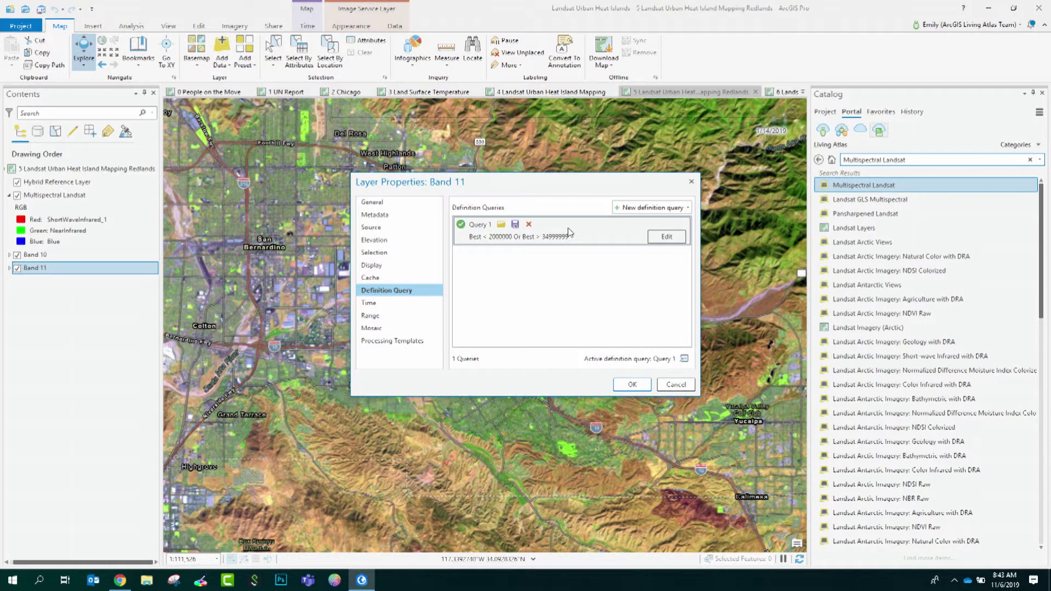
pyautogui.click(674, 384)
pyautogui.moveTo(566, 123)
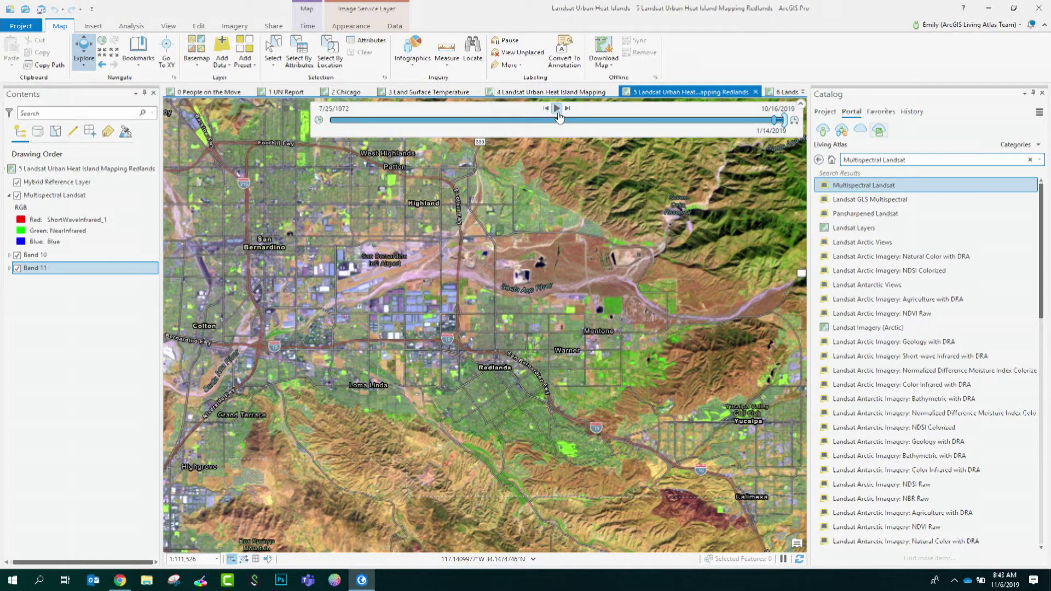
pyautogui.click(307, 26)
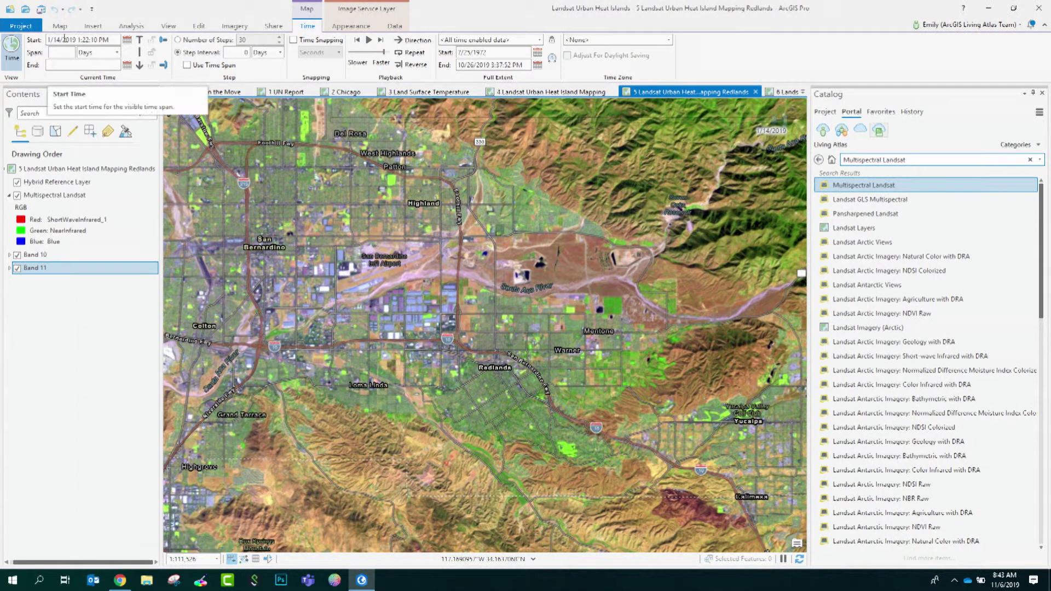
# Change the Redlands map's start time to 7/2/2019
pyautogui.moveTo(61, 39); pyautogui.dragTo(39, 40)
pyautogui.write('7/2')
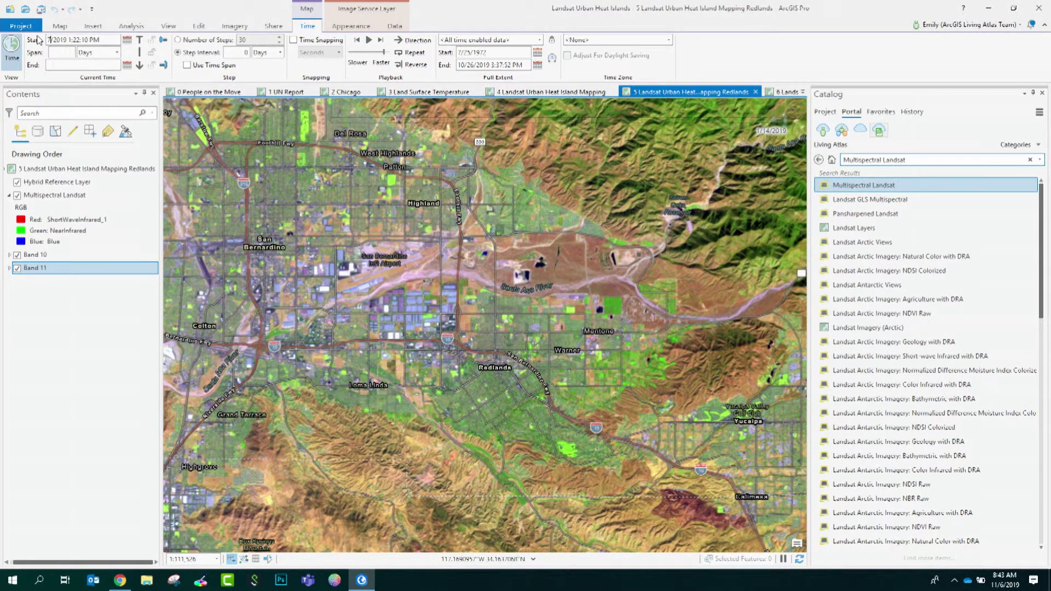
pyautogui.click(65, 50)
pyautogui.click(130, 27)
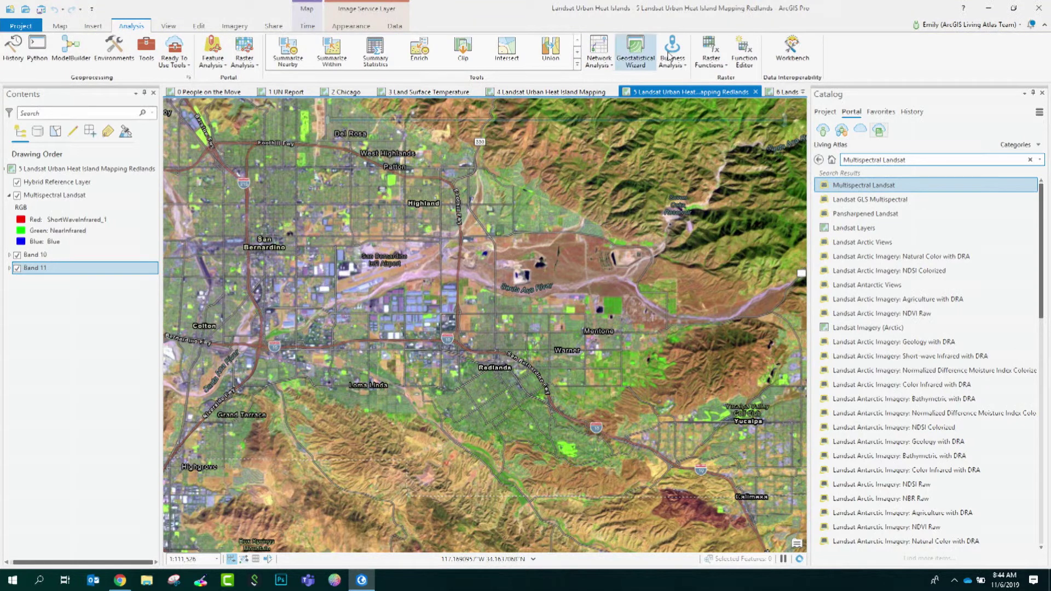
# Open the Raster Functions pane beside the Redlands map
pyautogui.click(707, 47)
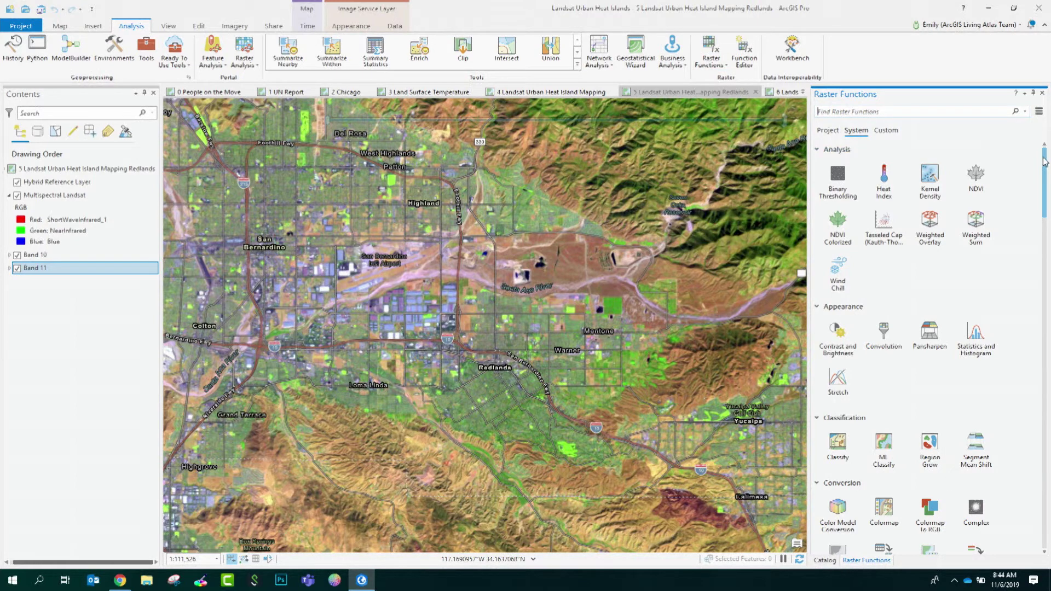
pyautogui.moveTo(1045, 160)
pyautogui.mouseDown()
pyautogui.moveTo(1046, 169)
pyautogui.moveTo(1045, 160)
pyautogui.mouseUp()
pyautogui.moveTo(1044, 168)
pyautogui.mouseDown()
pyautogui.moveTo(1041, 251)
pyautogui.moveTo(1044, 163)
pyautogui.mouseUp()
# Start a new raster function template with a Plus function adding Band 10 and Band 11
pyautogui.click(794, 59)
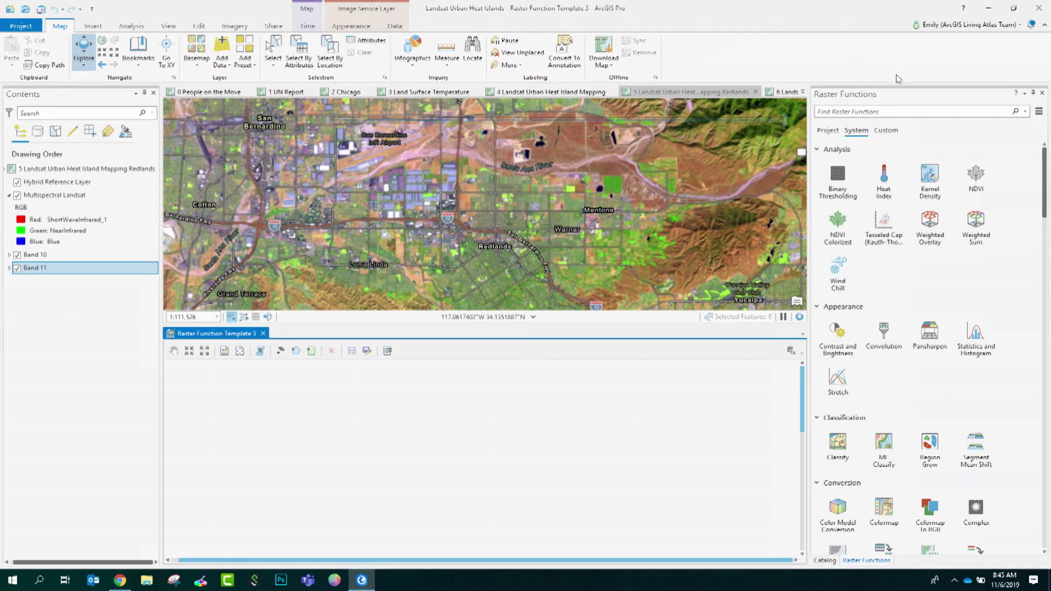
pyautogui.click(890, 109)
pyautogui.write('rlus')
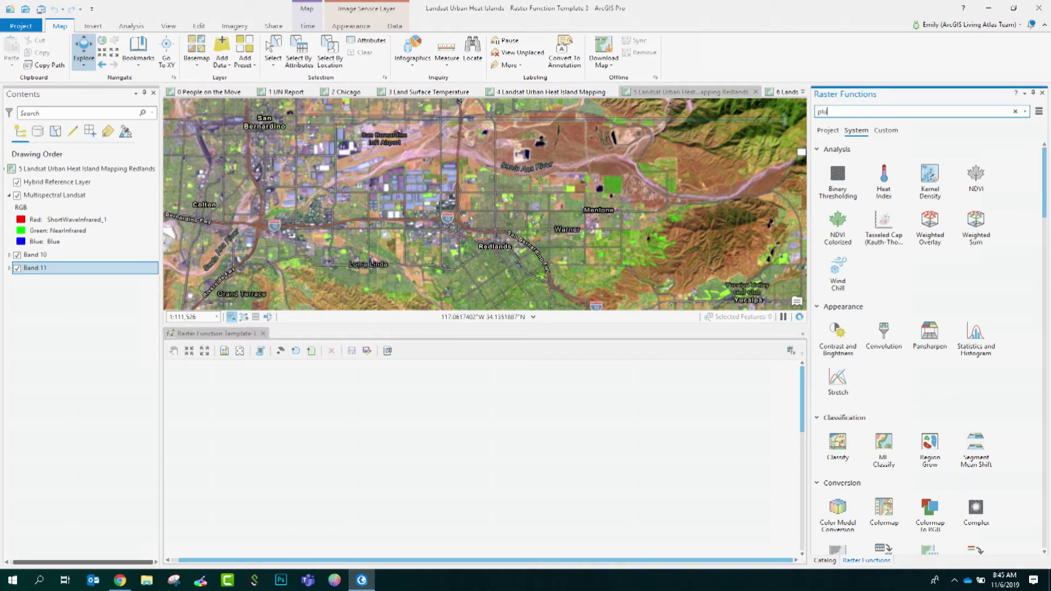
pyautogui.moveTo(884, 179); pyautogui.dragTo(268, 422)
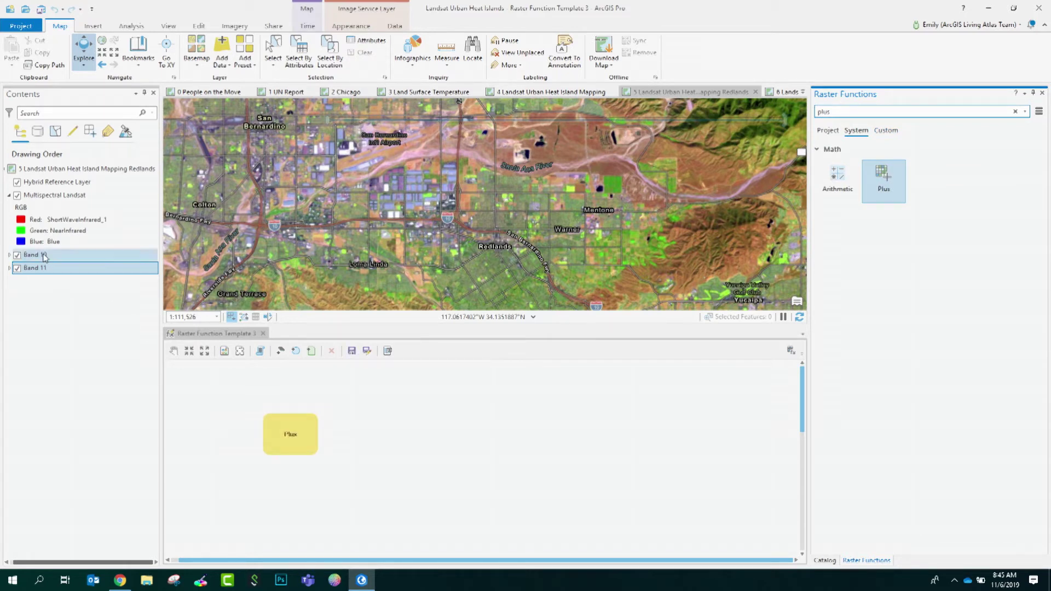
pyautogui.moveTo(55, 256); pyautogui.dragTo(191, 471)
pyautogui.moveTo(221, 423)
pyautogui.mouseDown()
pyautogui.moveTo(255, 426)
pyautogui.moveTo(206, 411)
pyautogui.moveTo(328, 462)
pyautogui.moveTo(272, 427)
pyautogui.mouseUp()
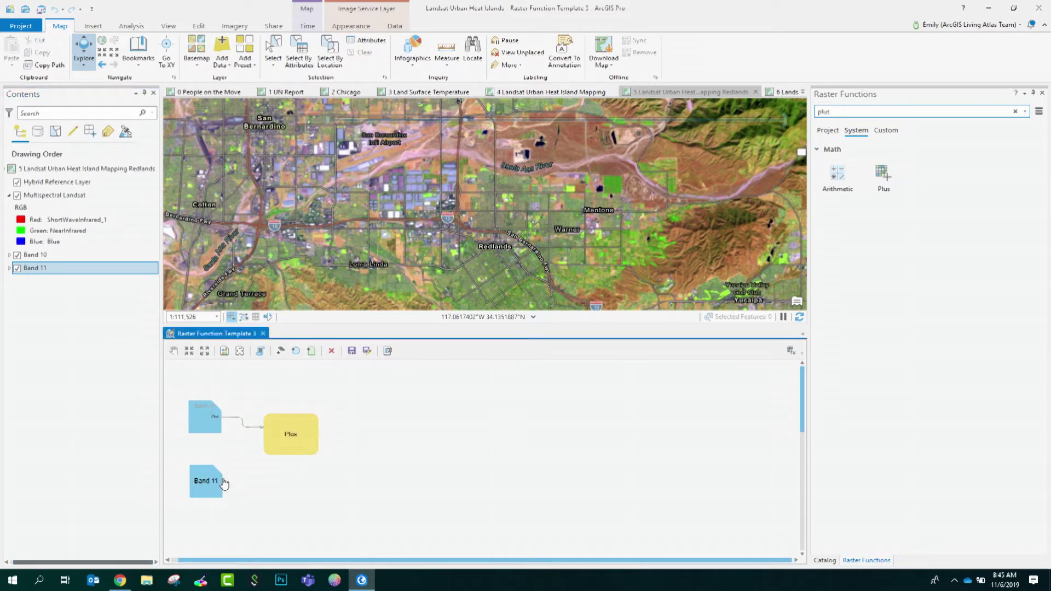
pyautogui.moveTo(217, 482)
pyautogui.mouseDown()
pyautogui.moveTo(275, 456)
pyautogui.moveTo(272, 440)
pyautogui.mouseUp()
pyautogui.click(387, 414)
# Divide the Plus output by a constant of 2
pyautogui.click(864, 111)
pyautogui.doubleClick(852, 111)
pyautogui.write('divide')
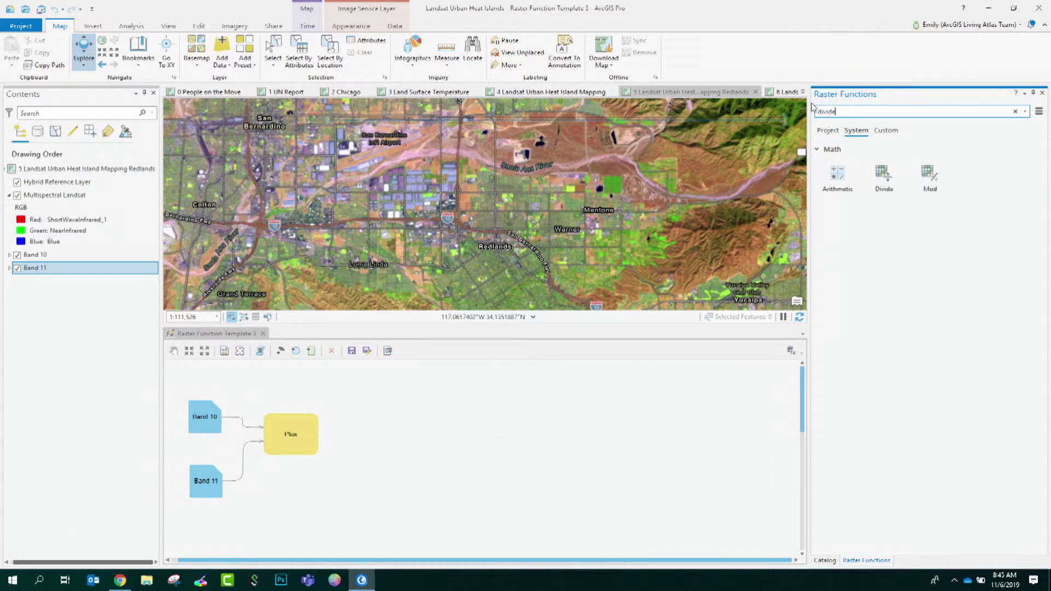
pyautogui.moveTo(882, 175); pyautogui.dragTo(384, 417)
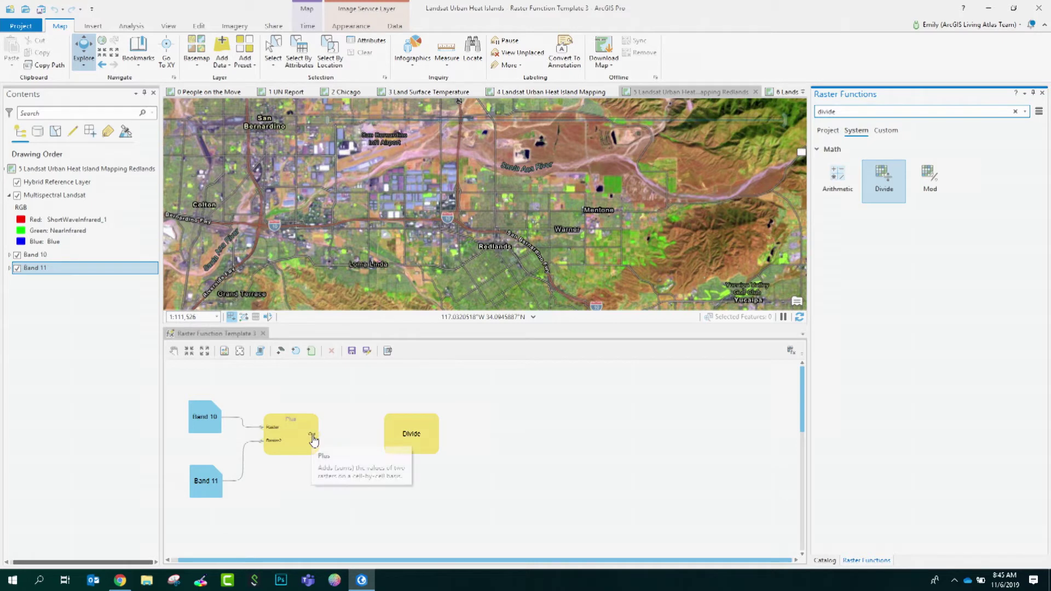
pyautogui.moveTo(312, 438); pyautogui.dragTo(385, 428)
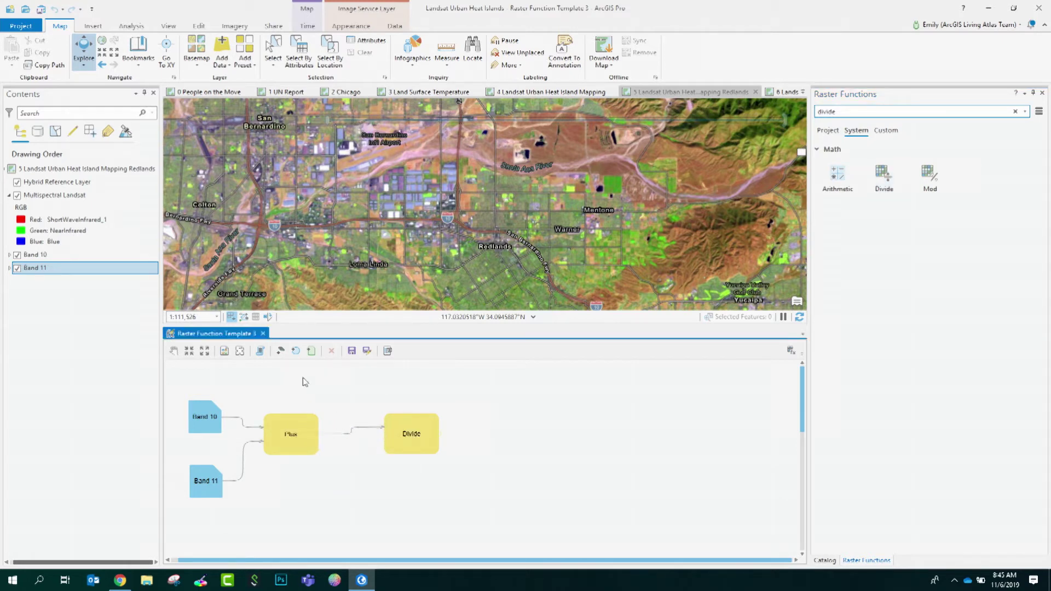
pyautogui.click(219, 474)
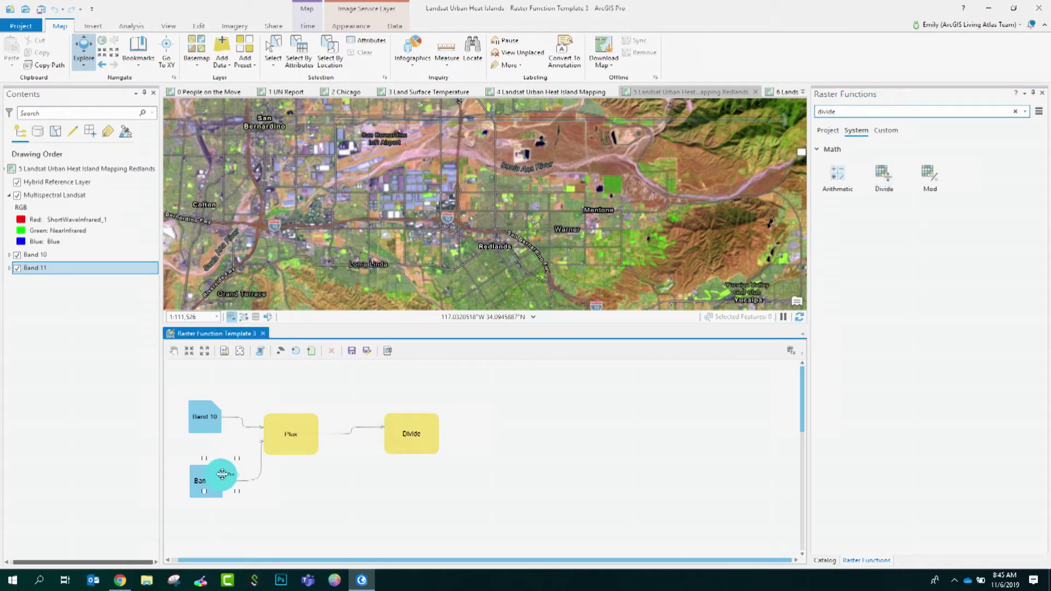
pyautogui.click(341, 497)
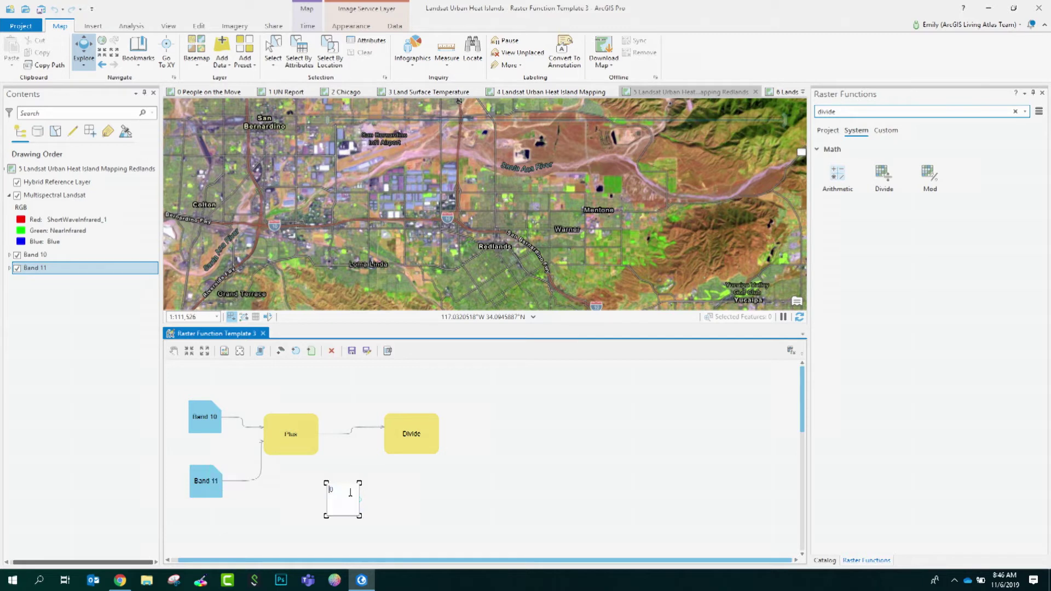
pyautogui.write('2')
pyautogui.press('Return')
pyautogui.moveTo(355, 500); pyautogui.dragTo(375, 449)
# Apply Focal Statistics with a neighbourhood width of 100 to the Divide output
pyautogui.doubleClick(852, 107)
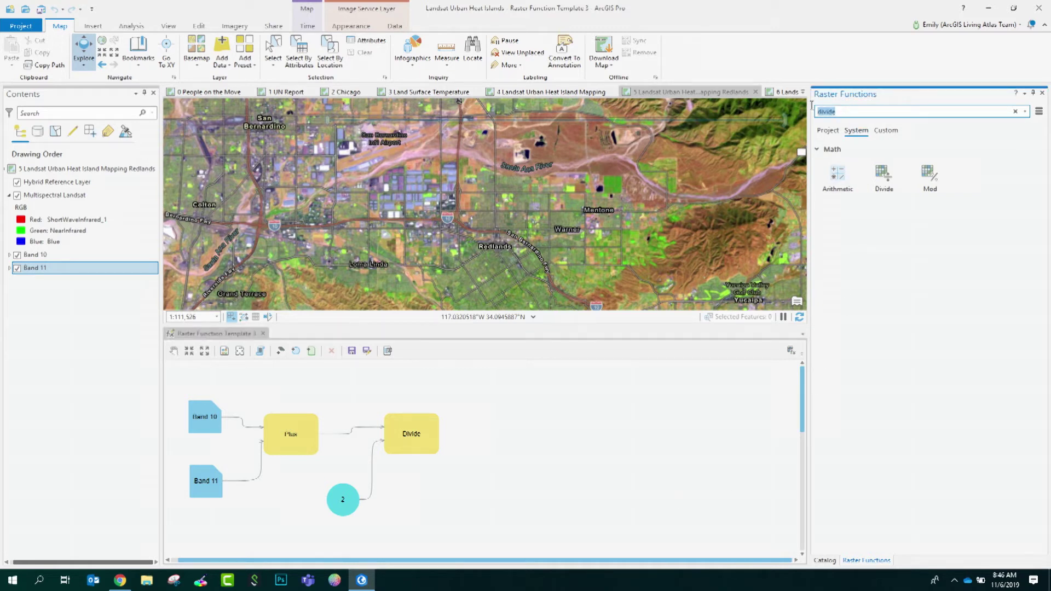
pyautogui.write('focal')
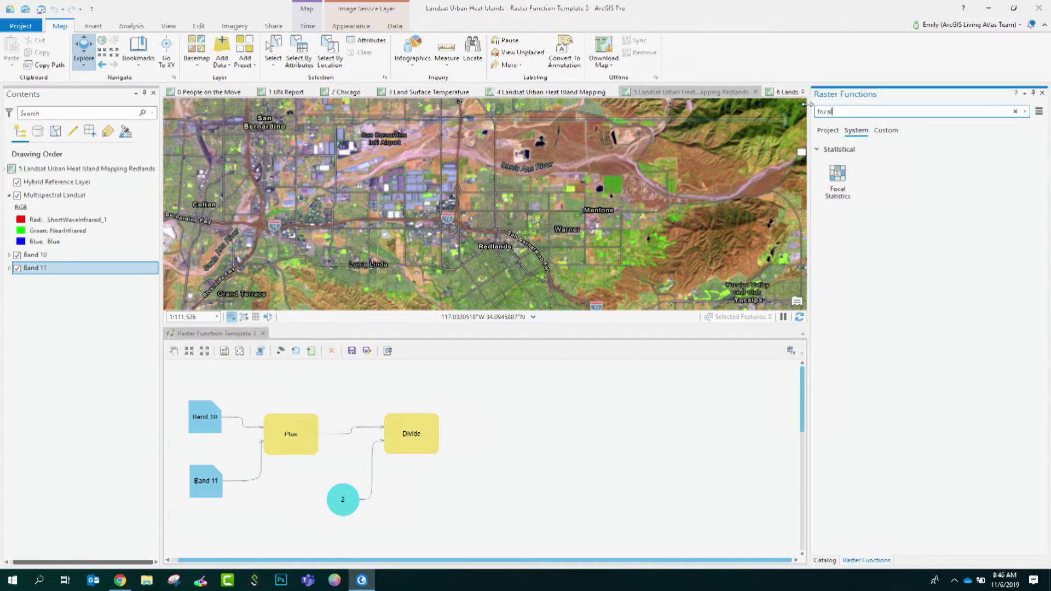
pyautogui.moveTo(837, 181); pyautogui.dragTo(508, 449)
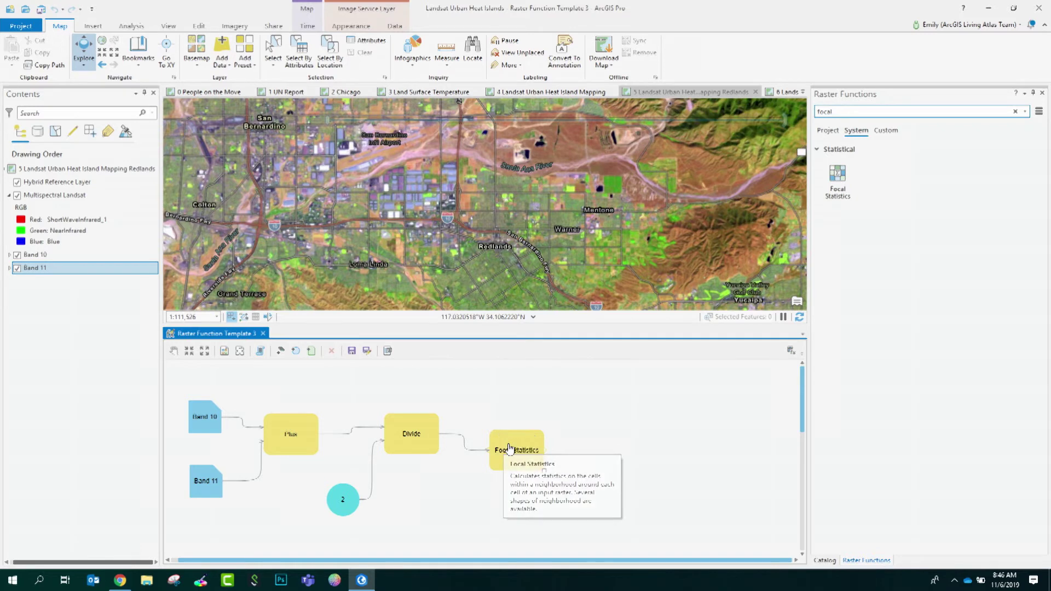
pyautogui.doubleClick(509, 449)
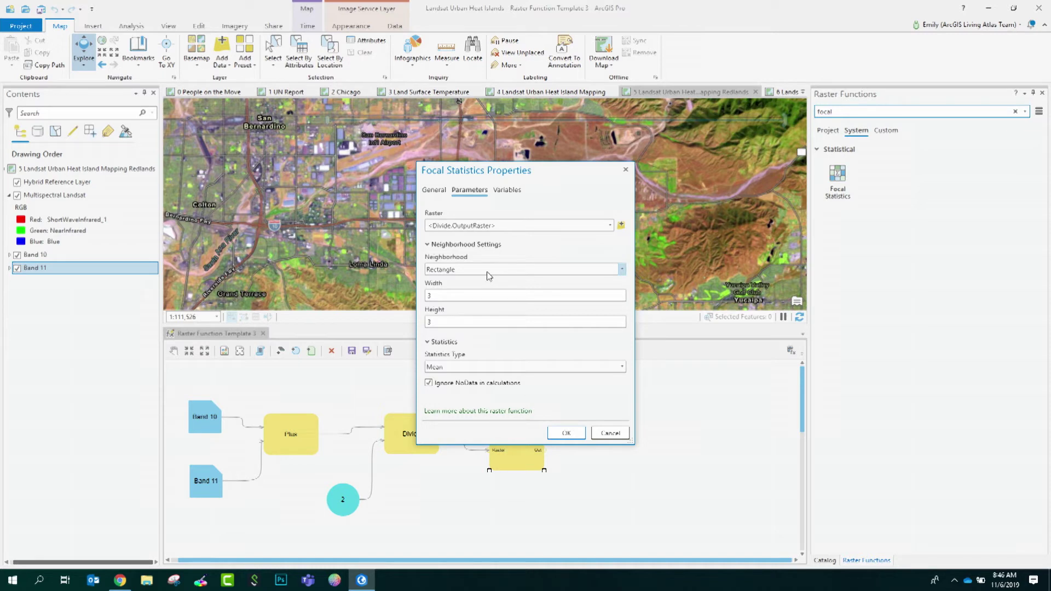
pyautogui.moveTo(431, 296); pyautogui.dragTo(424, 297)
pyautogui.write('100')
pyautogui.press('Tab')
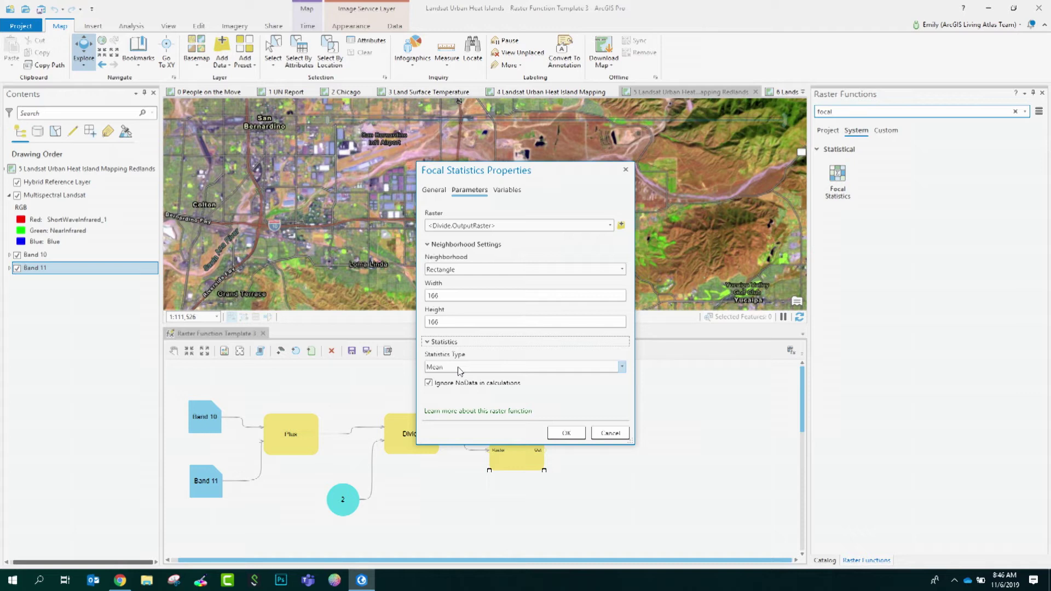
pyautogui.click(563, 432)
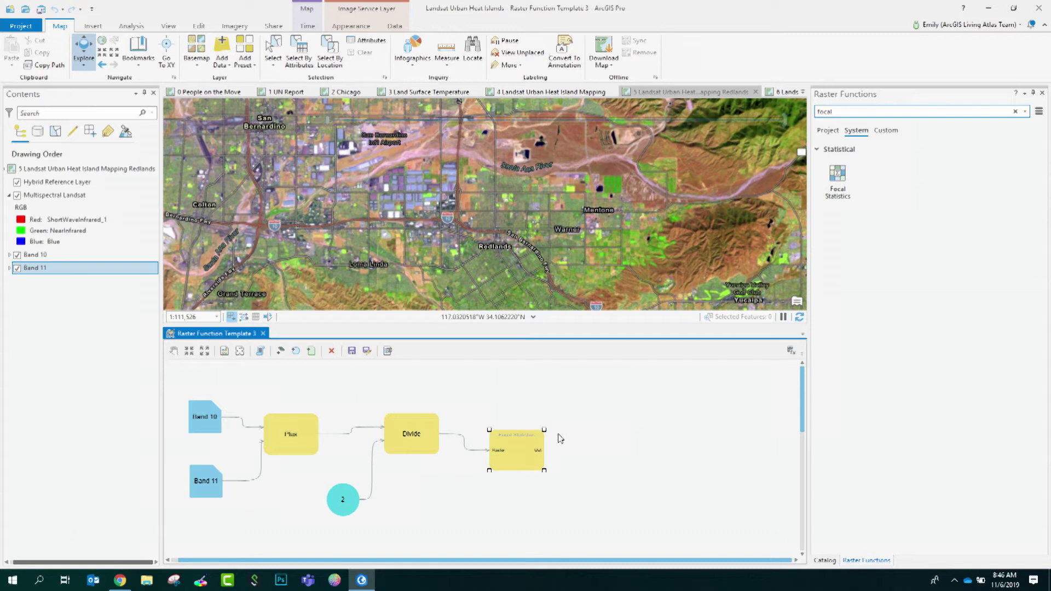
pyautogui.click(832, 102)
# Add a Minus function subtracting the Focal Statistics output from the Divide result
pyautogui.doubleClick(826, 111)
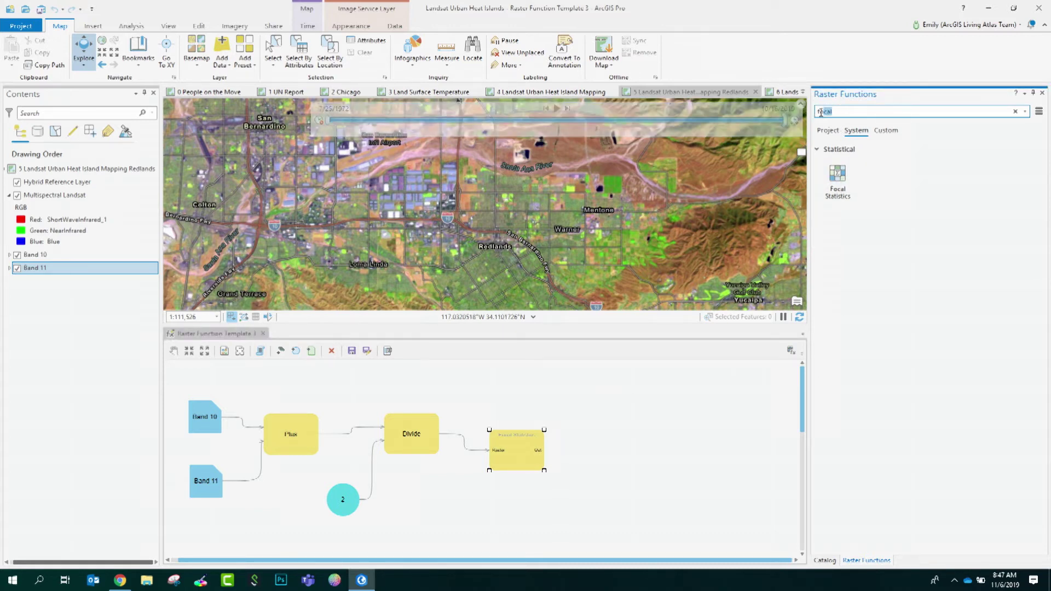
pyautogui.write('minus')
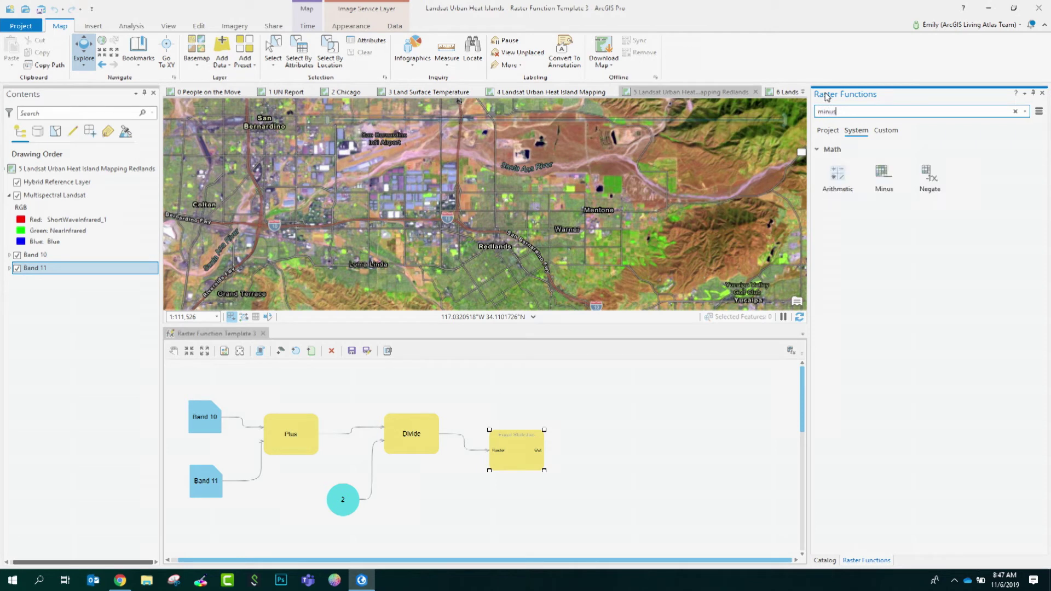
pyautogui.click(882, 178)
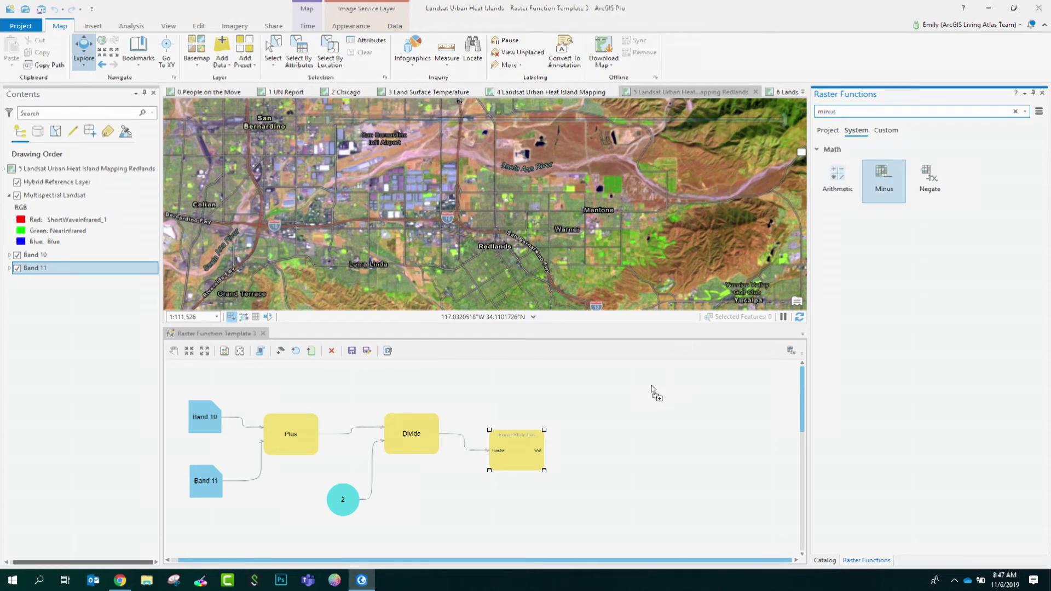
pyautogui.click(632, 420)
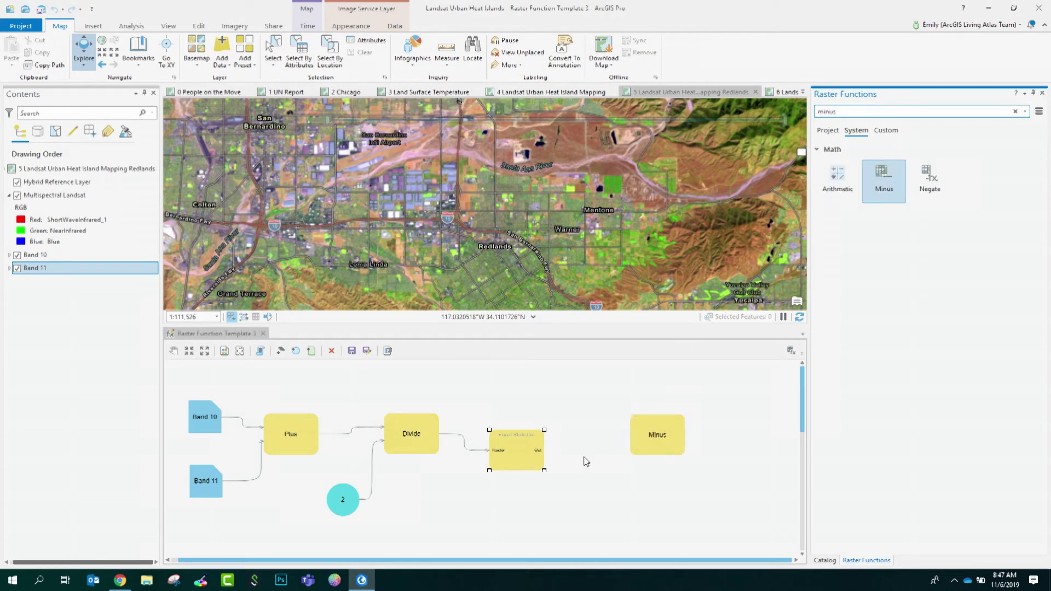
pyautogui.doubleClick(659, 441)
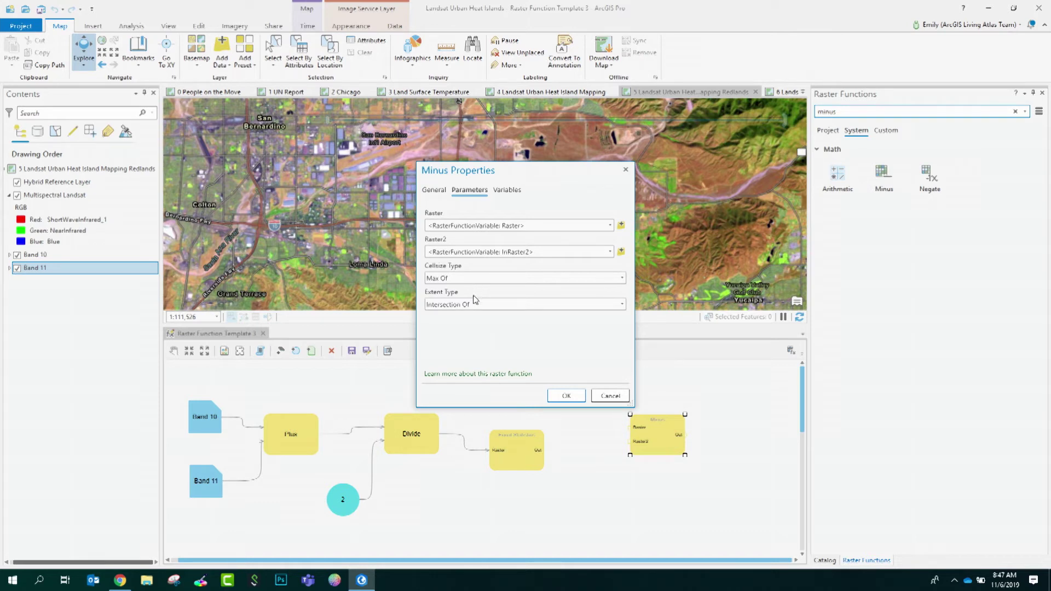
pyautogui.click(566, 395)
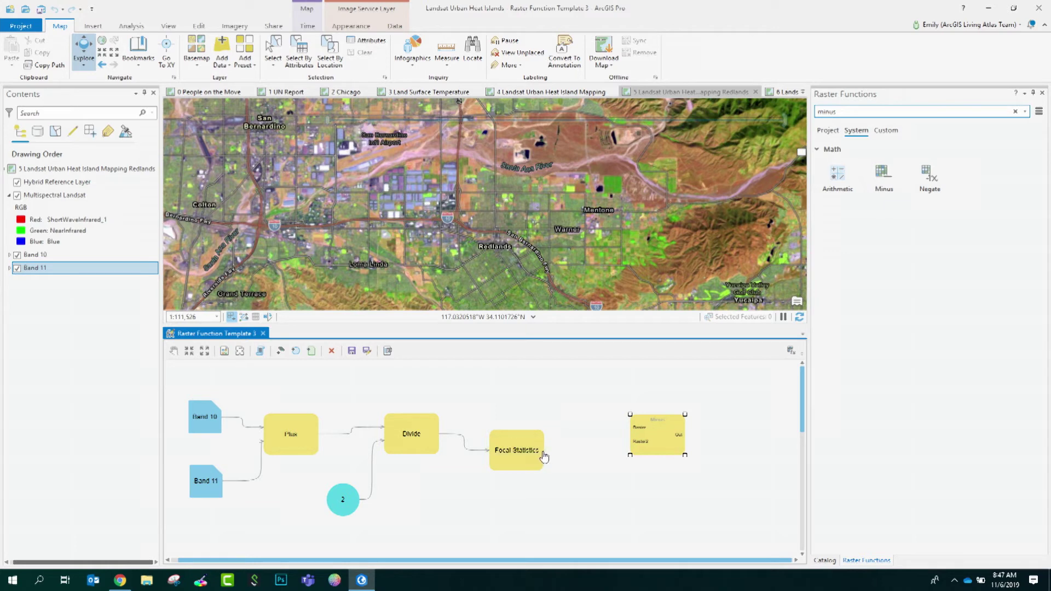
pyautogui.moveTo(543, 455); pyautogui.dragTo(630, 441)
pyautogui.moveTo(440, 433); pyautogui.dragTo(632, 426)
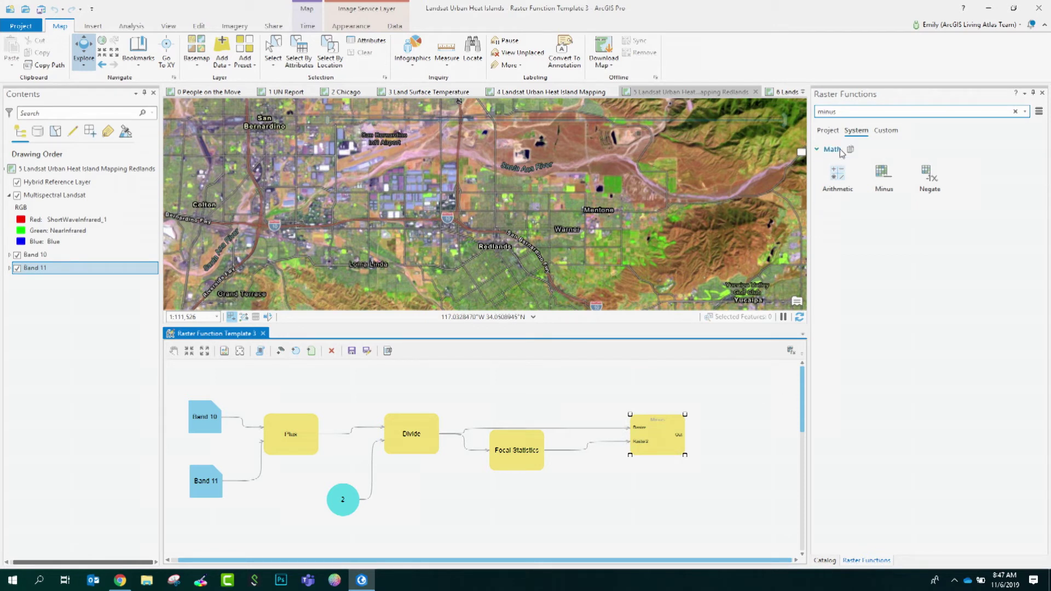
pyautogui.moveTo(859, 110); pyautogui.dragTo(817, 112)
pyautogui.write('stretch')
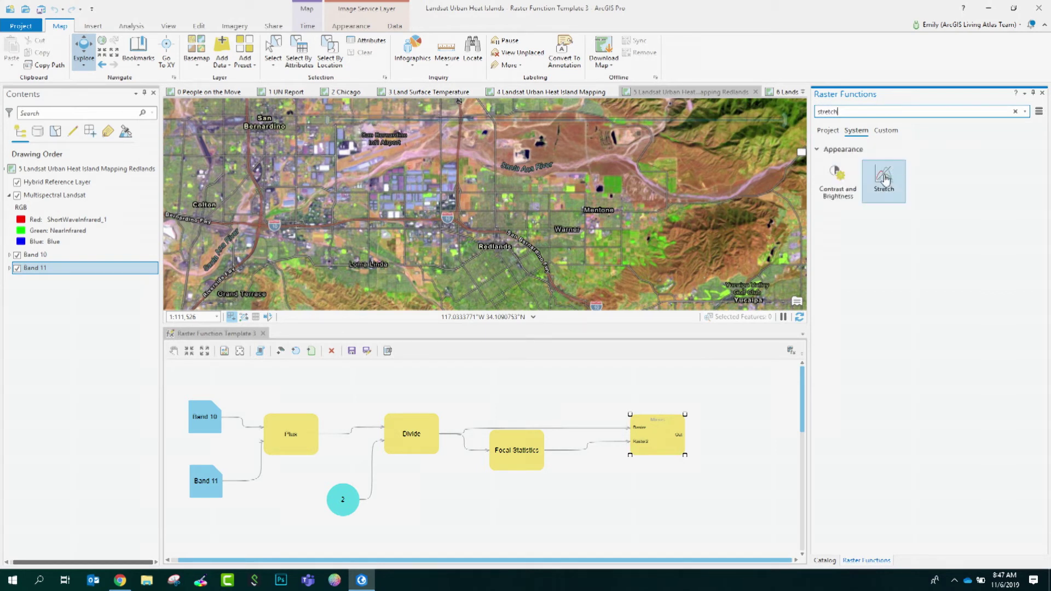
# Add a MinMax Stretch with output -20 to 20 and estimated statistics, fed by Minus
pyautogui.moveTo(885, 181); pyautogui.dragTo(745, 408)
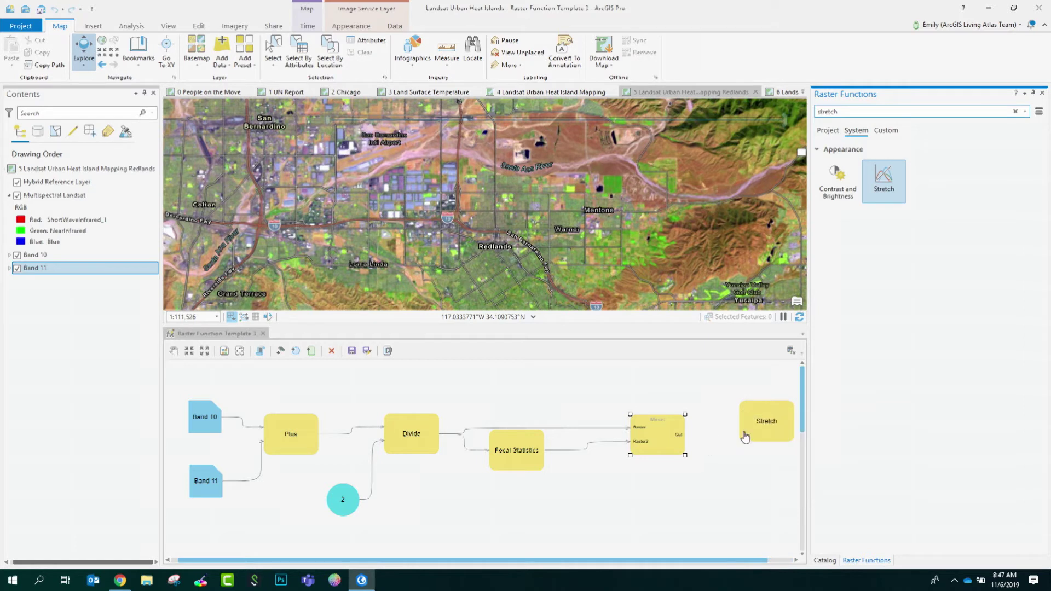
pyautogui.doubleClick(766, 423)
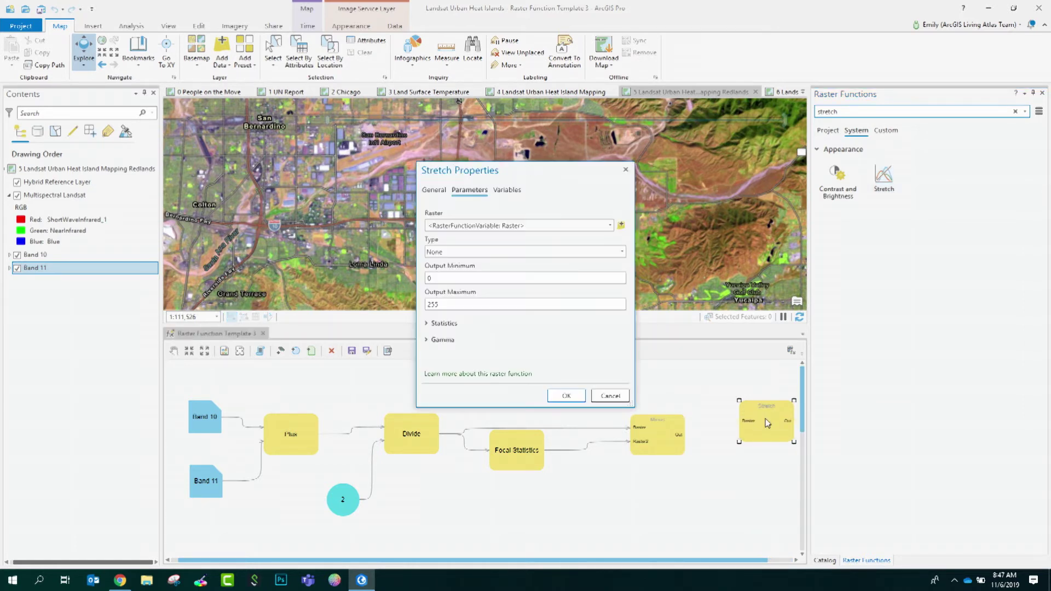
pyautogui.click(621, 252)
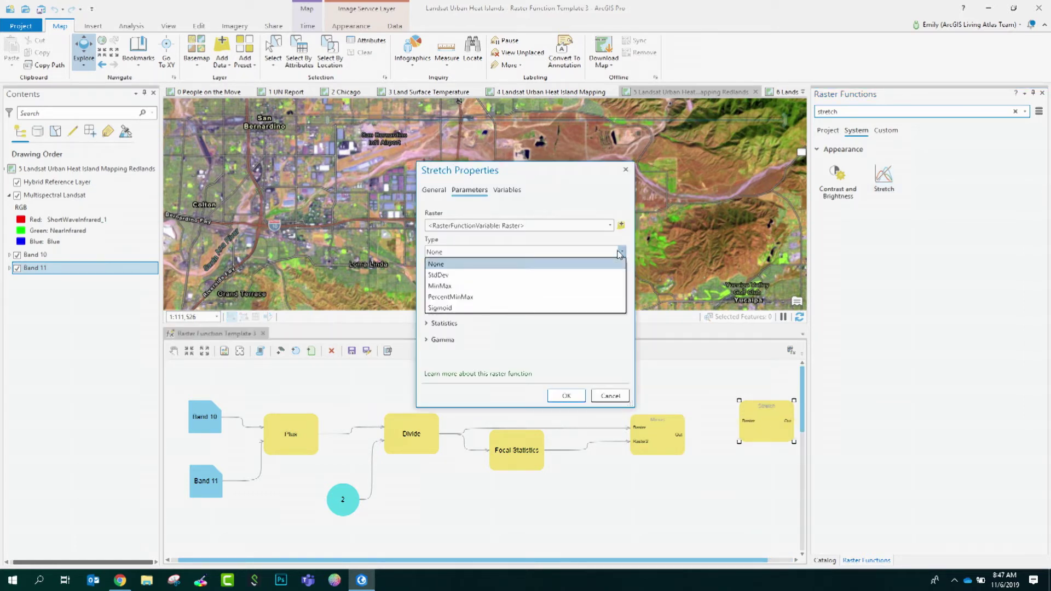
pyautogui.click(609, 293)
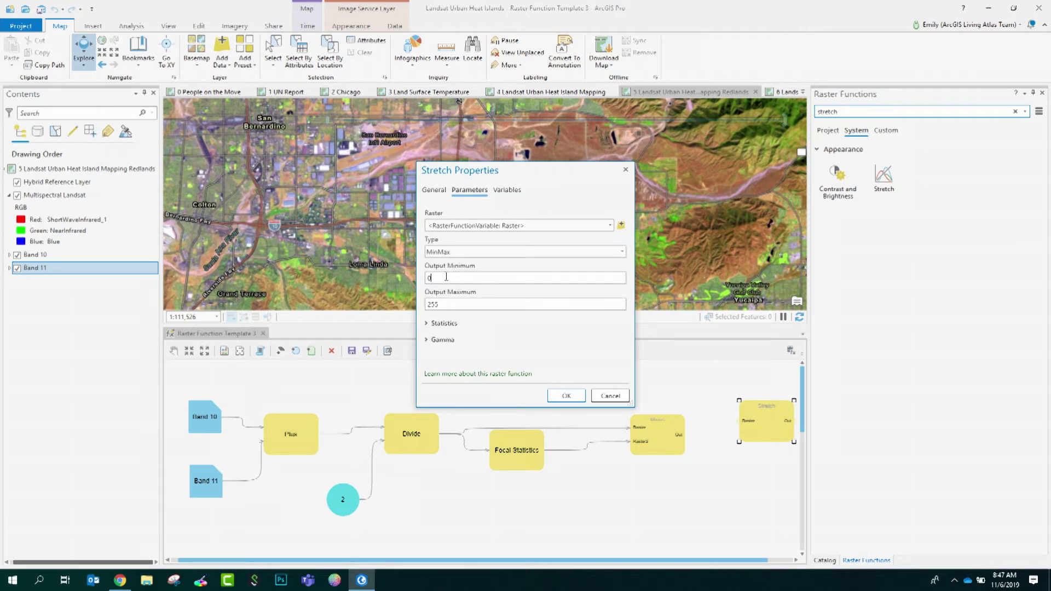
pyautogui.moveTo(469, 277); pyautogui.dragTo(412, 278)
pyautogui.press('Tab')
pyautogui.write('20')
pyautogui.click(441, 323)
pyautogui.click(428, 337)
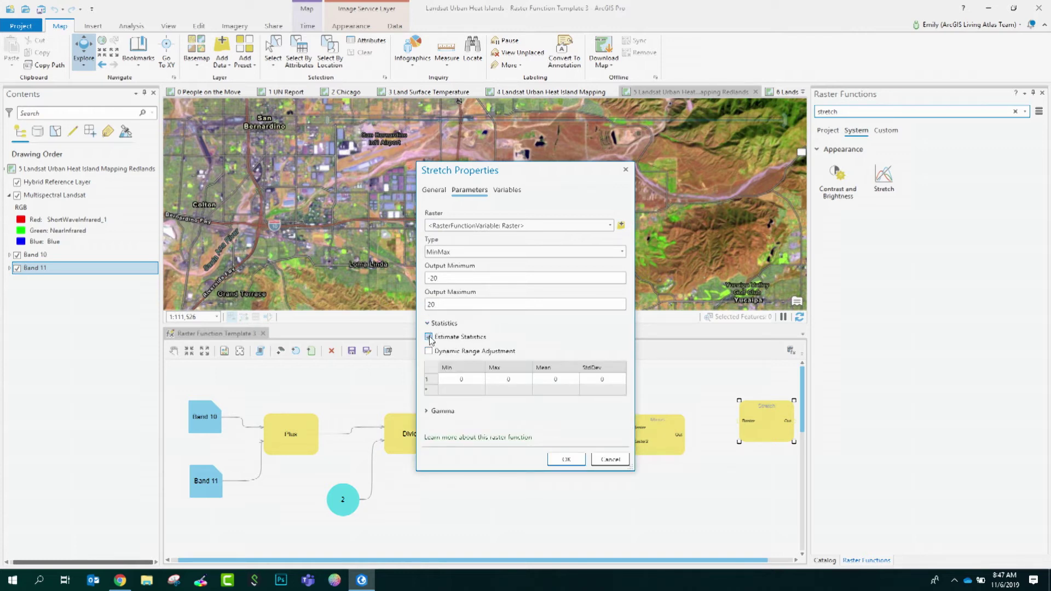
pyautogui.click(566, 459)
pyautogui.moveTo(679, 435); pyautogui.dragTo(734, 428)
pyautogui.click(735, 428)
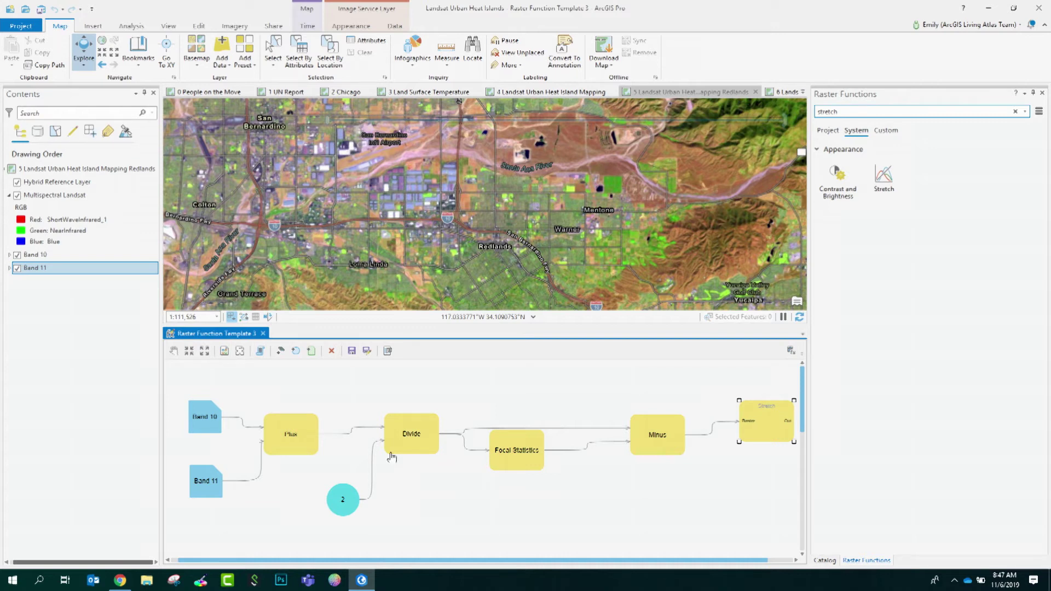
# Auto-arrange the function chain and save it as 'Raster Function Template Ocean' with a pasted thermal-comparison description
pyautogui.click(224, 353)
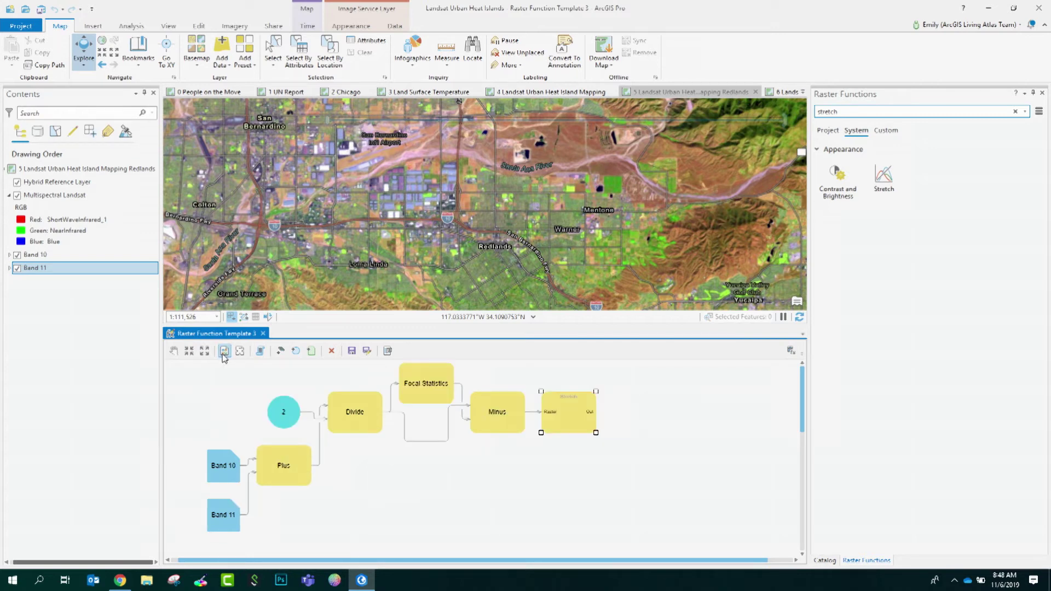
pyautogui.click(389, 516)
pyautogui.click(352, 351)
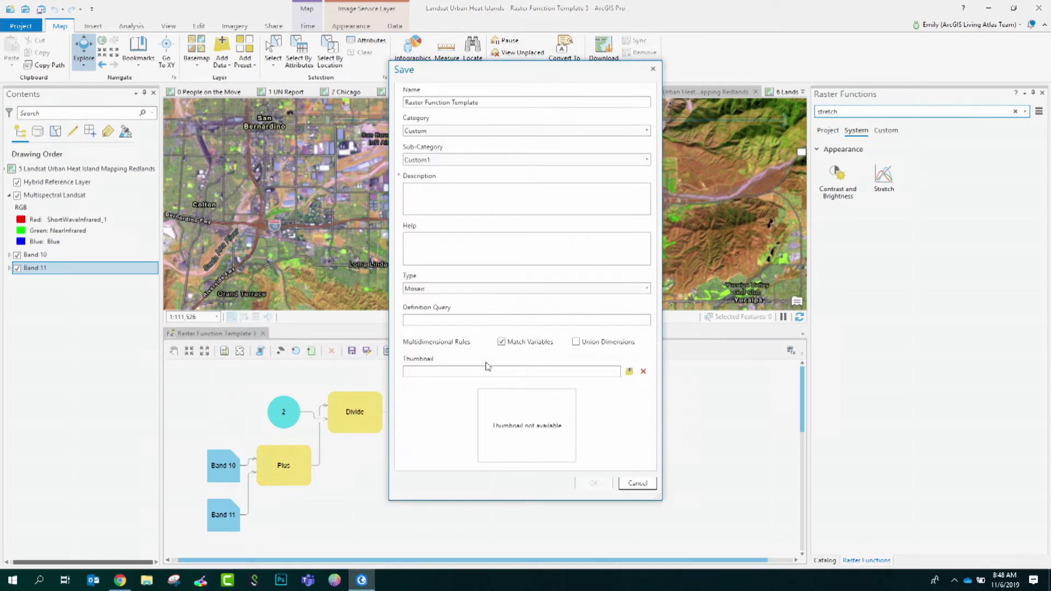
pyautogui.click(513, 102)
pyautogui.press('Tab')
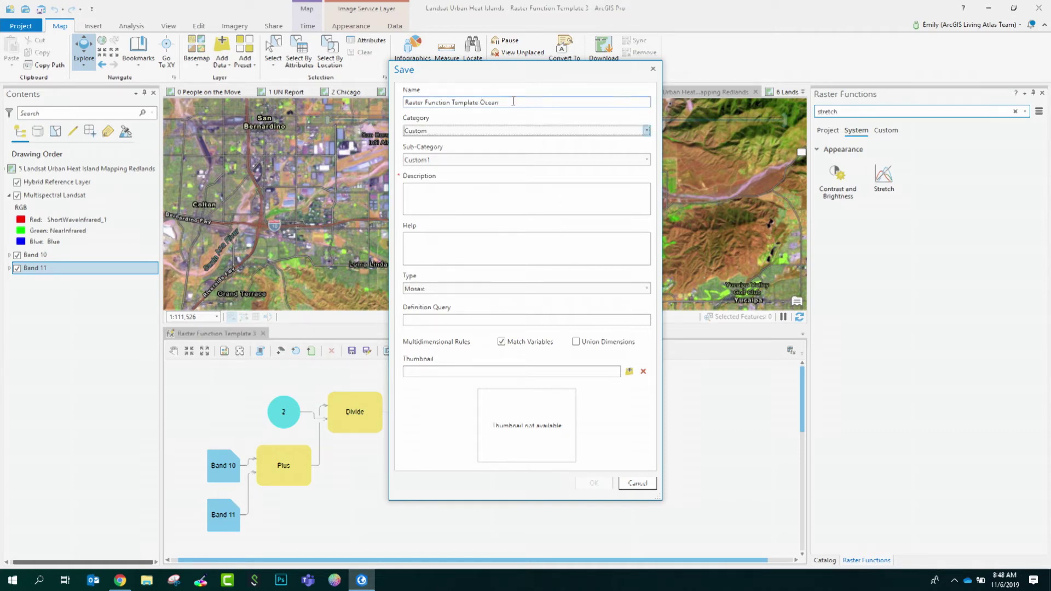
pyautogui.click(442, 196)
pyautogui.write('This Raster Function Template compares the thermal measurements of each pixel from Landsat to the average of the surrounding area.')
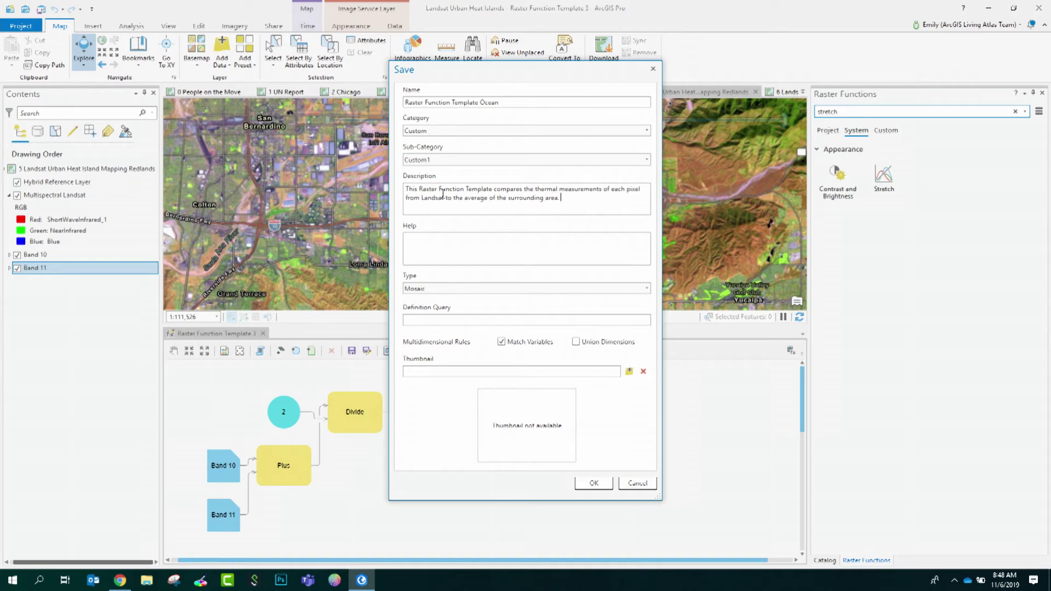
pyautogui.click(596, 482)
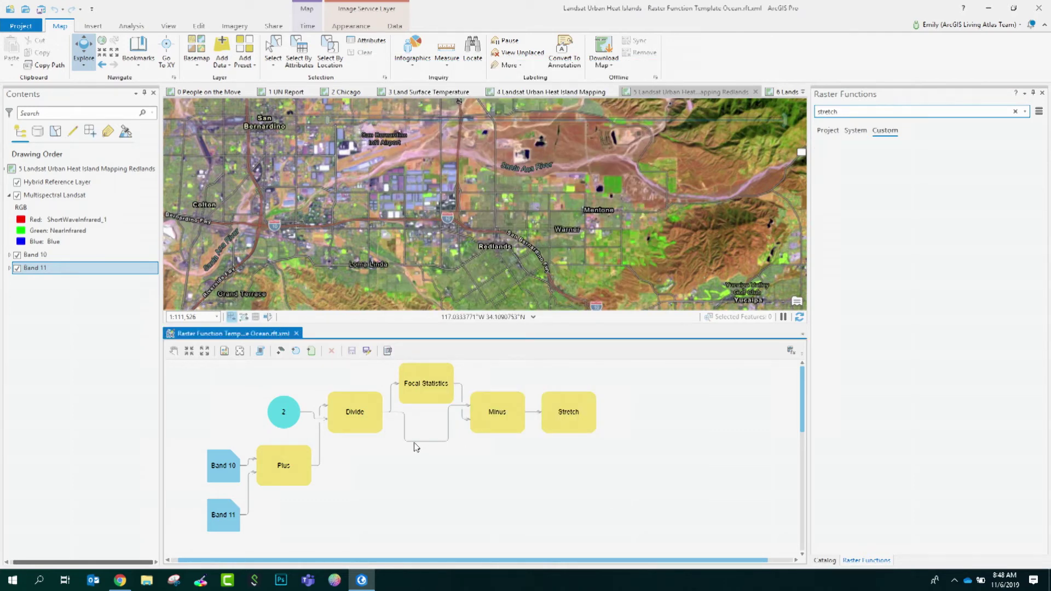
# Find the saved Ocean template under Custom raster functions and create a new output layer from it
pyautogui.click(296, 333)
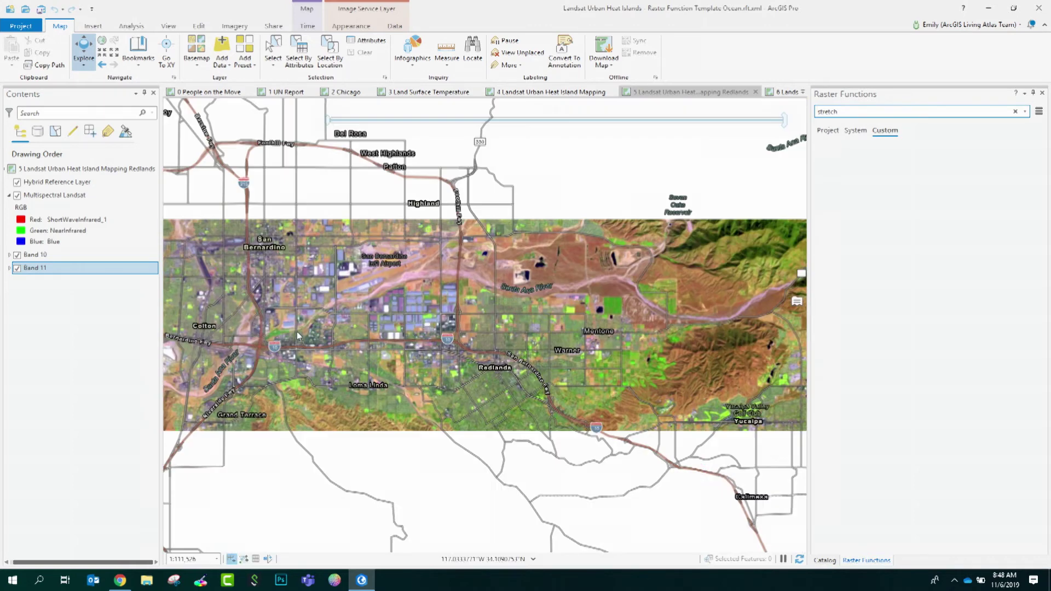
pyautogui.click(1014, 112)
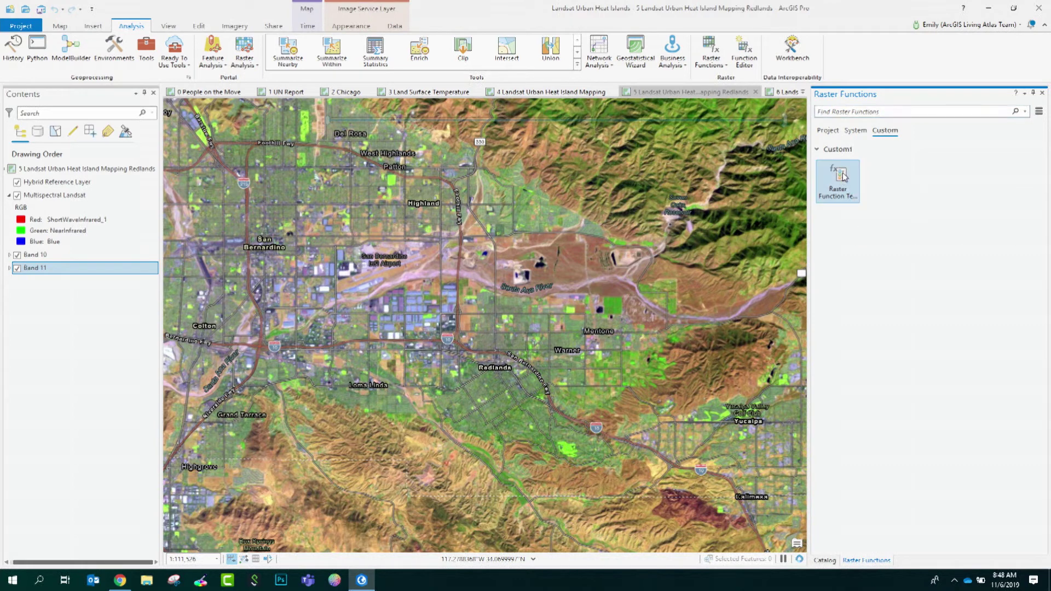
pyautogui.doubleClick(851, 187)
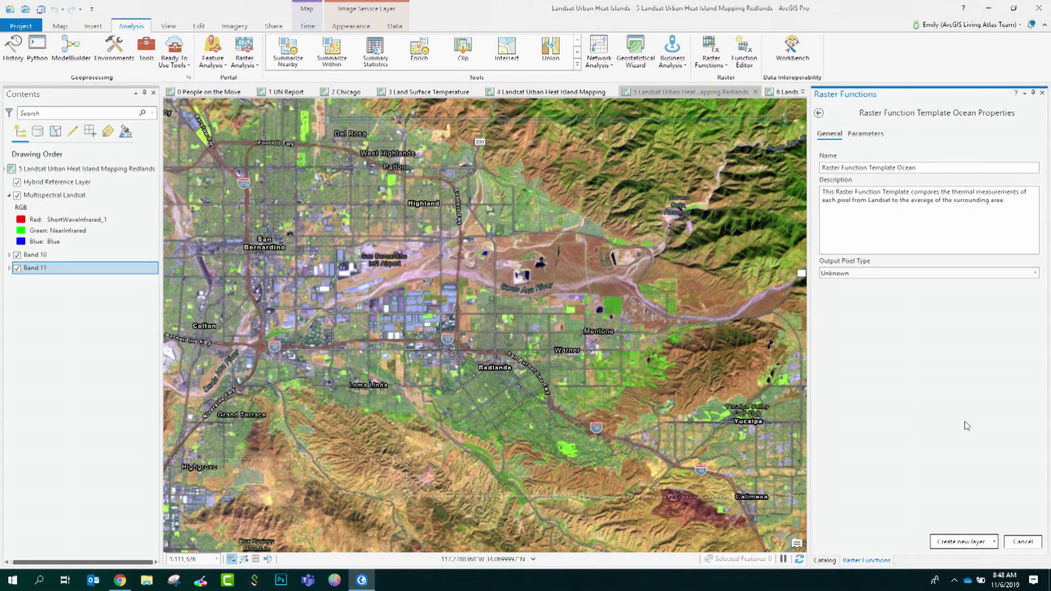
pyautogui.click(964, 542)
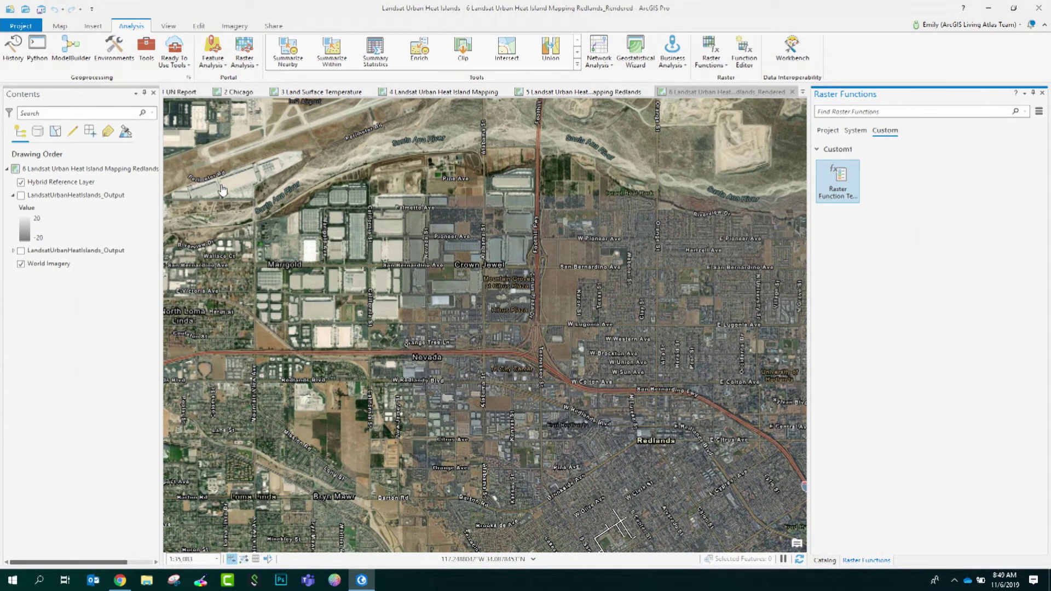
# Show LandsatUrbanHeatIslands_Output with the blue-to-red diverging color scheme spanning -20 to 20
pyautogui.click(21, 196)
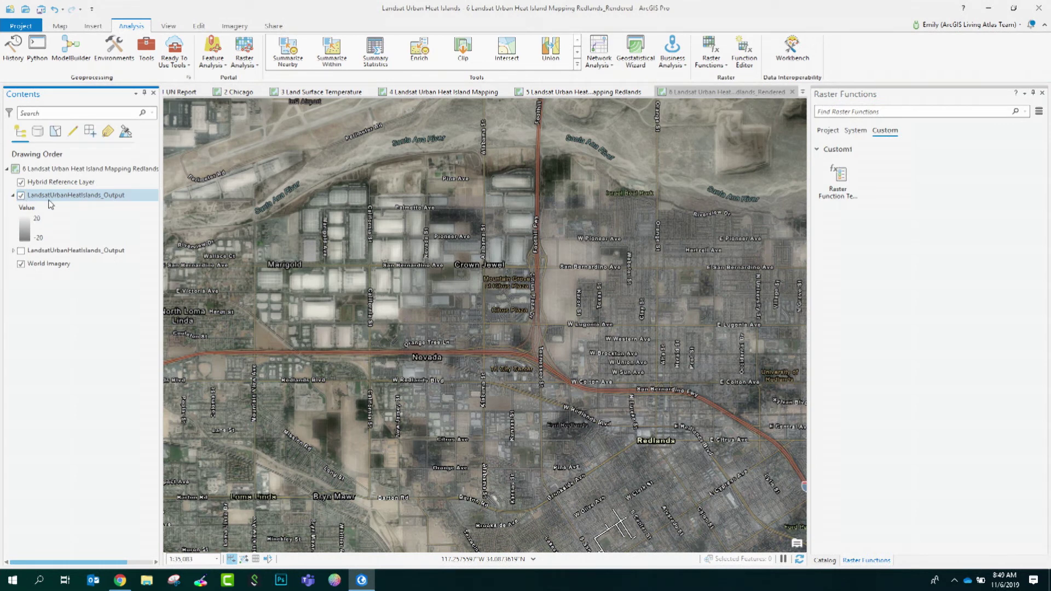
pyautogui.rightClick(78, 196)
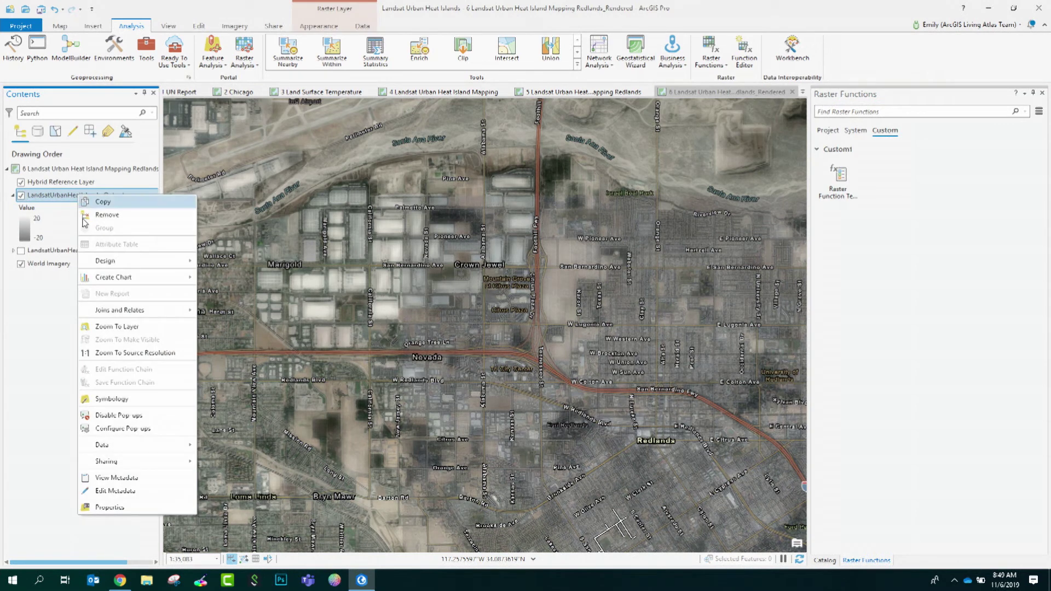
pyautogui.click(112, 399)
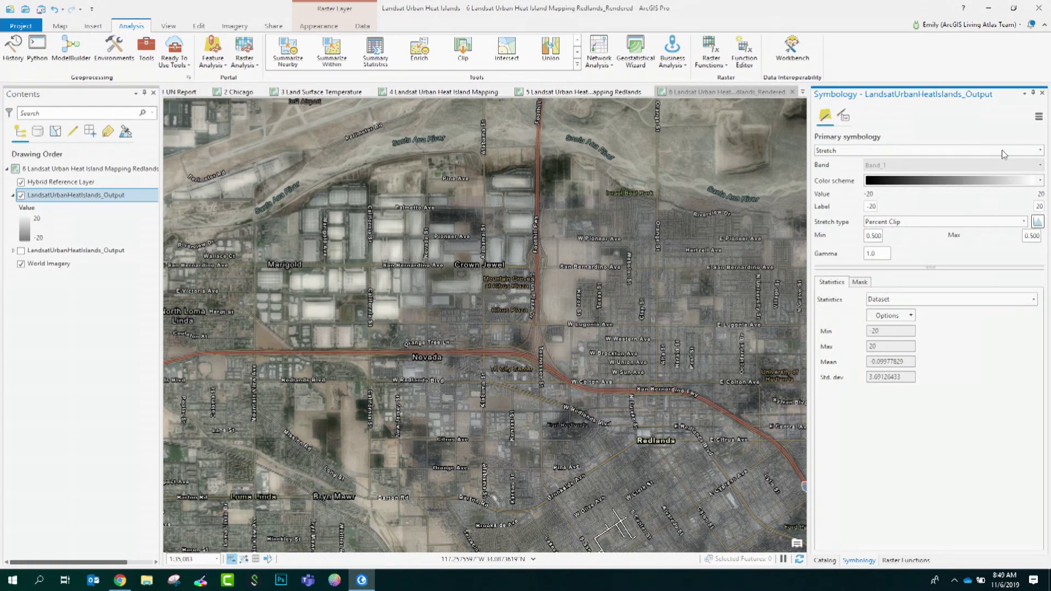
pyautogui.click(1039, 181)
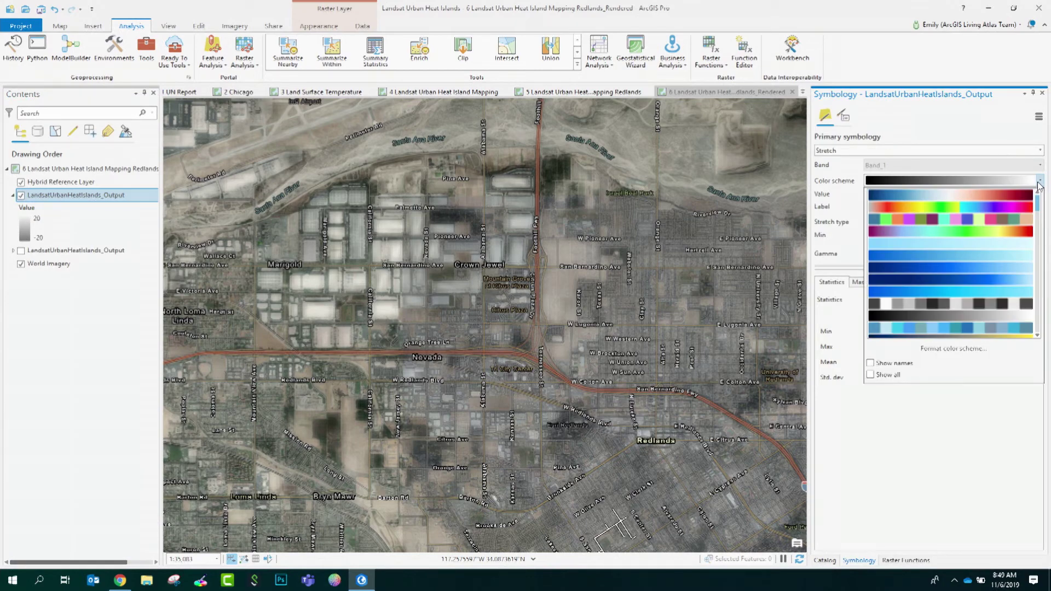
pyautogui.click(1027, 195)
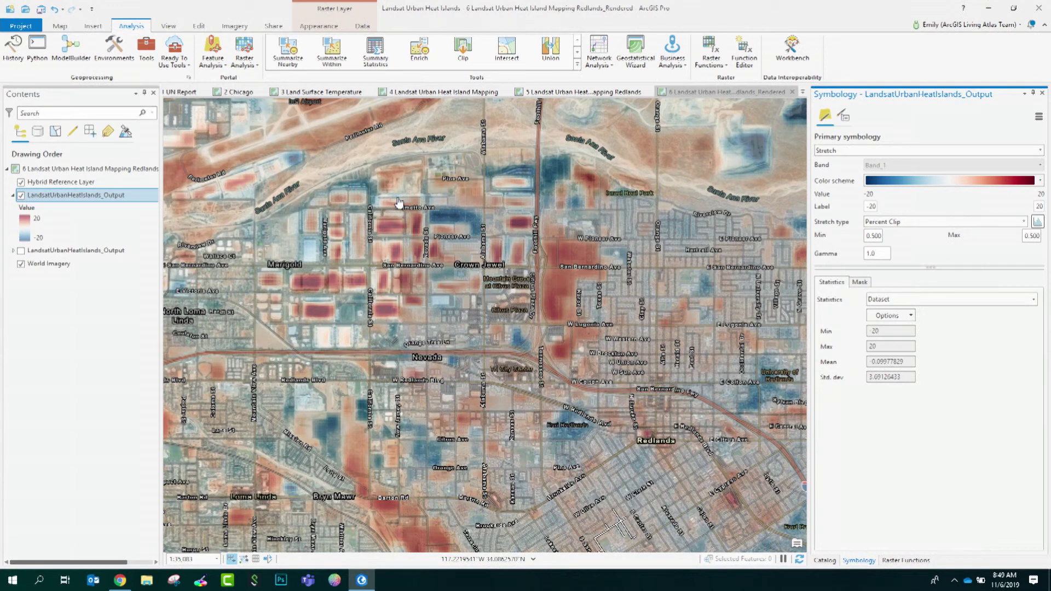
pyautogui.click(804, 94)
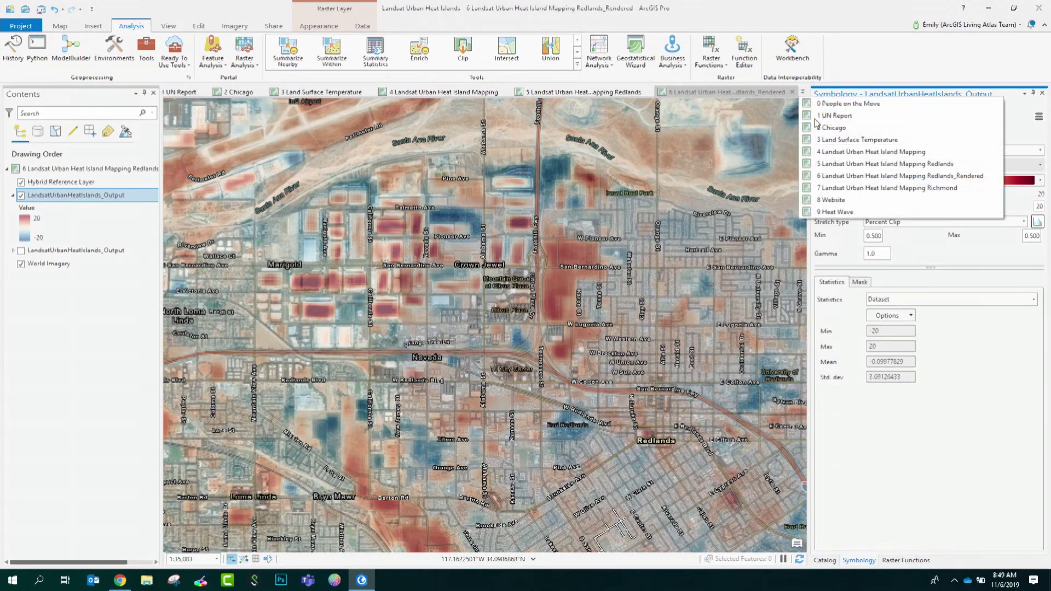
# Switch to the 7 Landsat Urban Heat Island Mapping Richmond map to compare its heat island layer
pyautogui.click(846, 189)
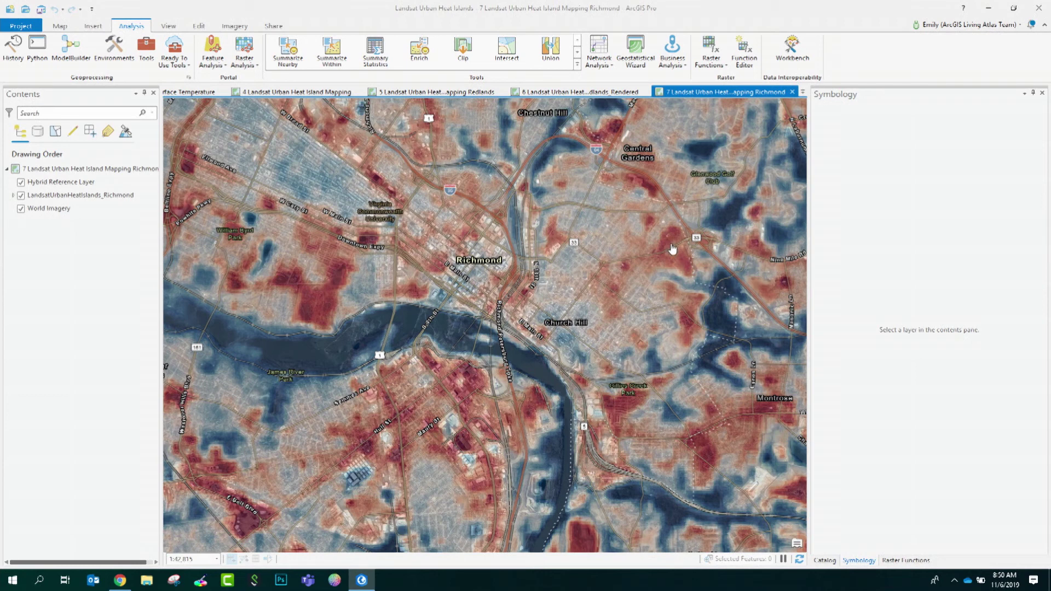
pyautogui.click(803, 92)
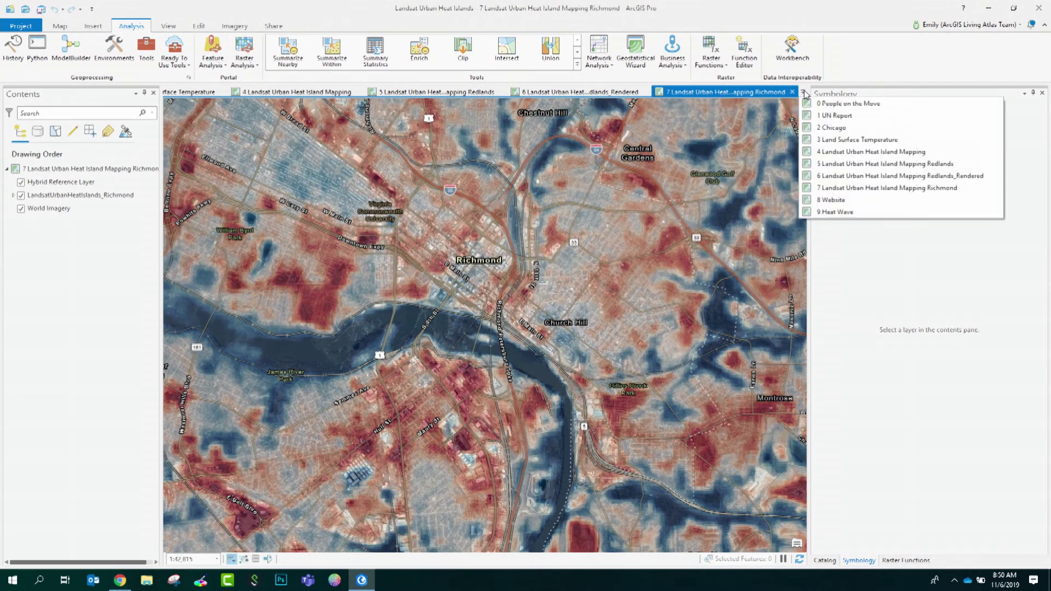
# Switch to the 8 Website view with the Richmond, Virginia urban heat island article
pyautogui.click(841, 202)
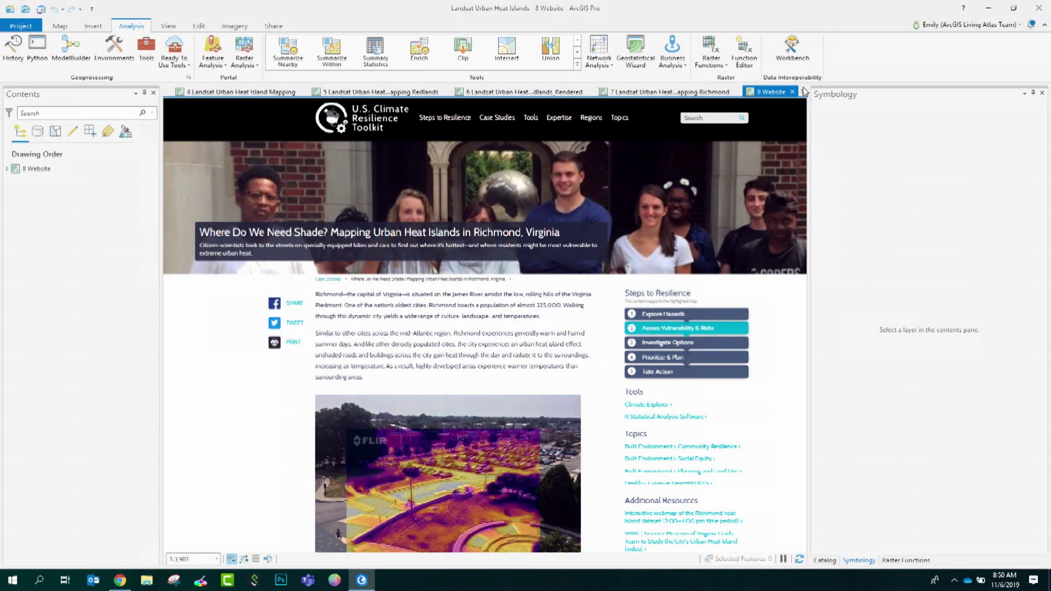
# Switch to the 9 Heat Wave view showing the hazy city sunset image
pyautogui.click(802, 92)
pyautogui.click(831, 213)
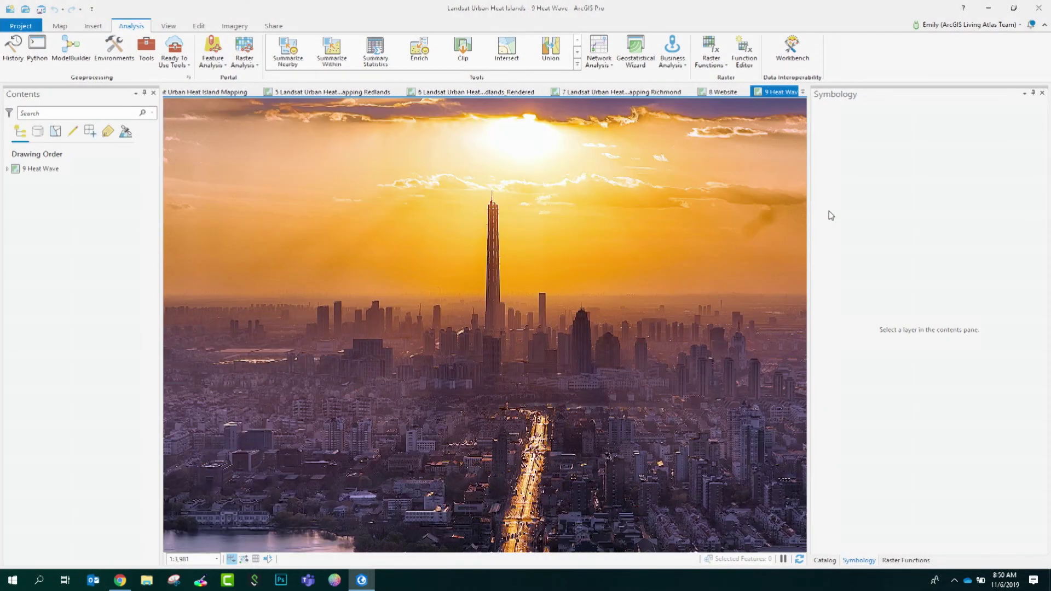